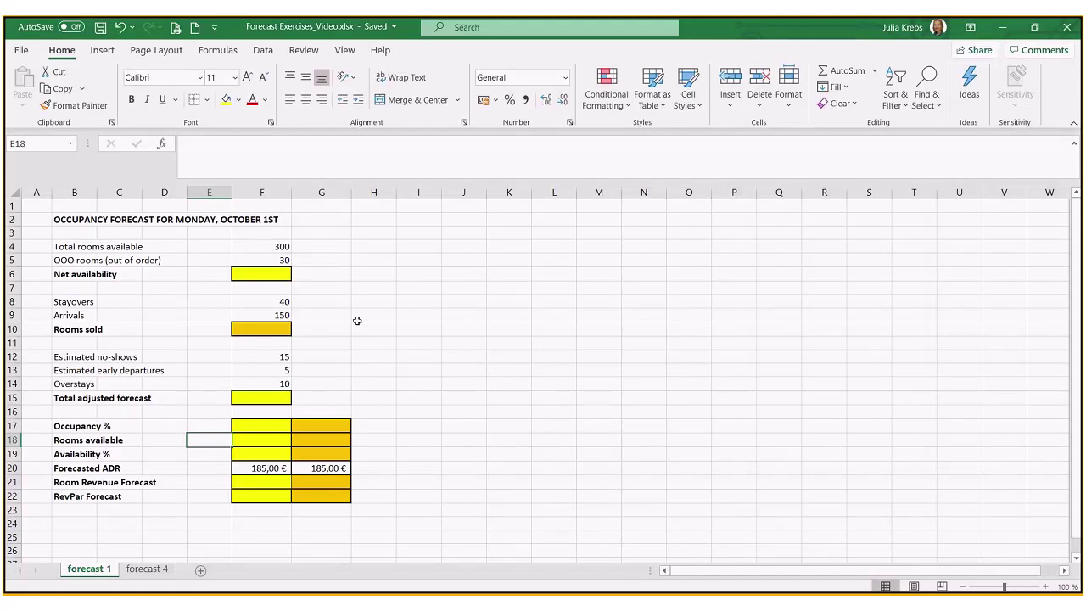
Review the sheet title and room inputs, including 300 total rooms and 40 stayovers
{"action": "left_click", "coordinate": [357, 319]}
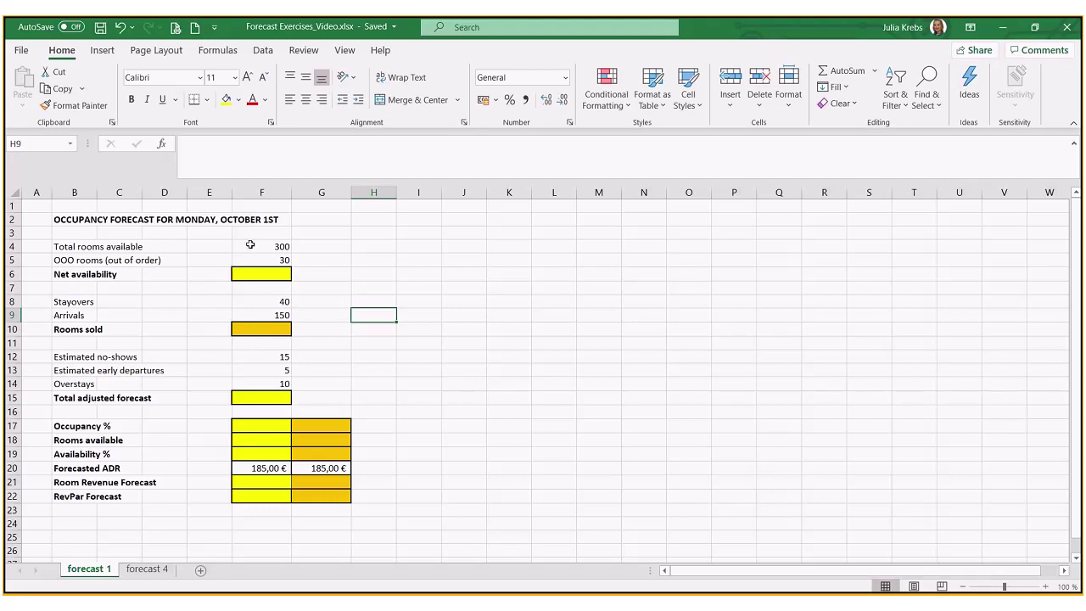
{"action": "left_click", "coordinate": [70, 222]}
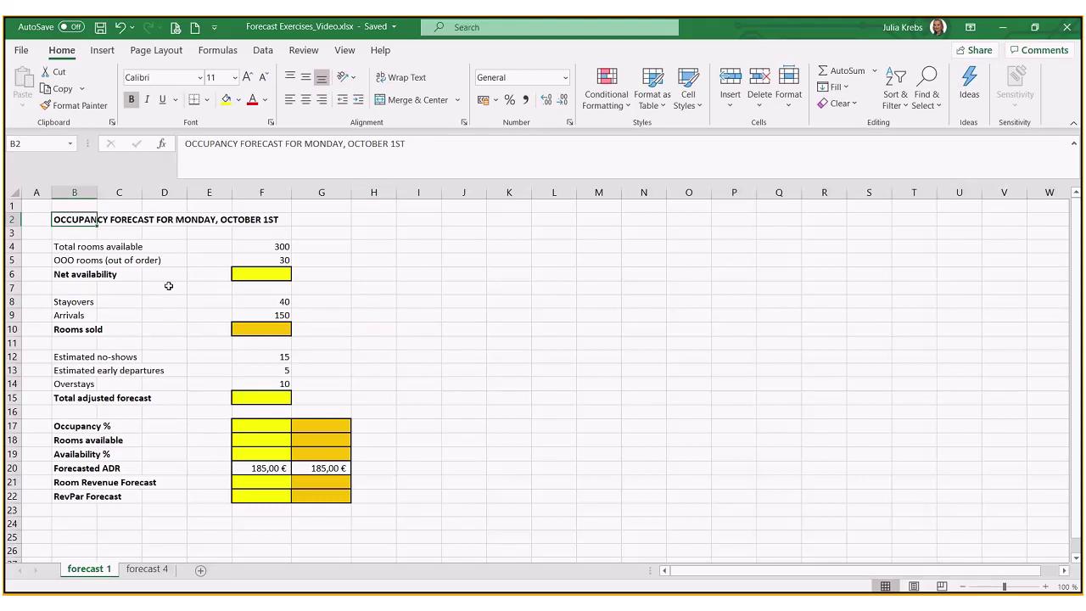
{"action": "left_click", "coordinate": [72, 246]}
{"action": "left_click", "coordinate": [277, 246]}
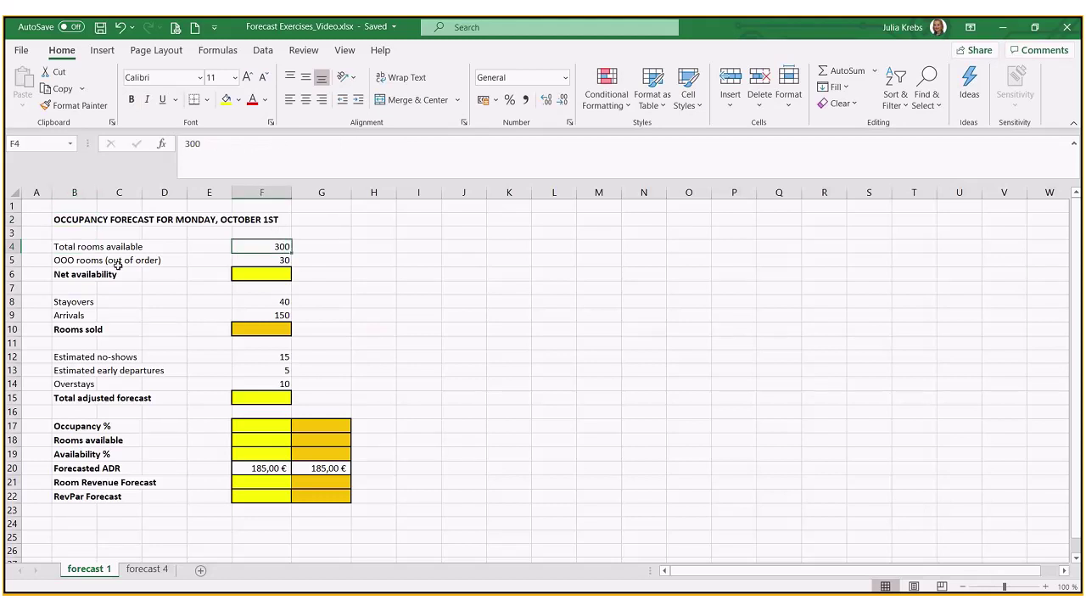
{"action": "left_click", "coordinate": [66, 262]}
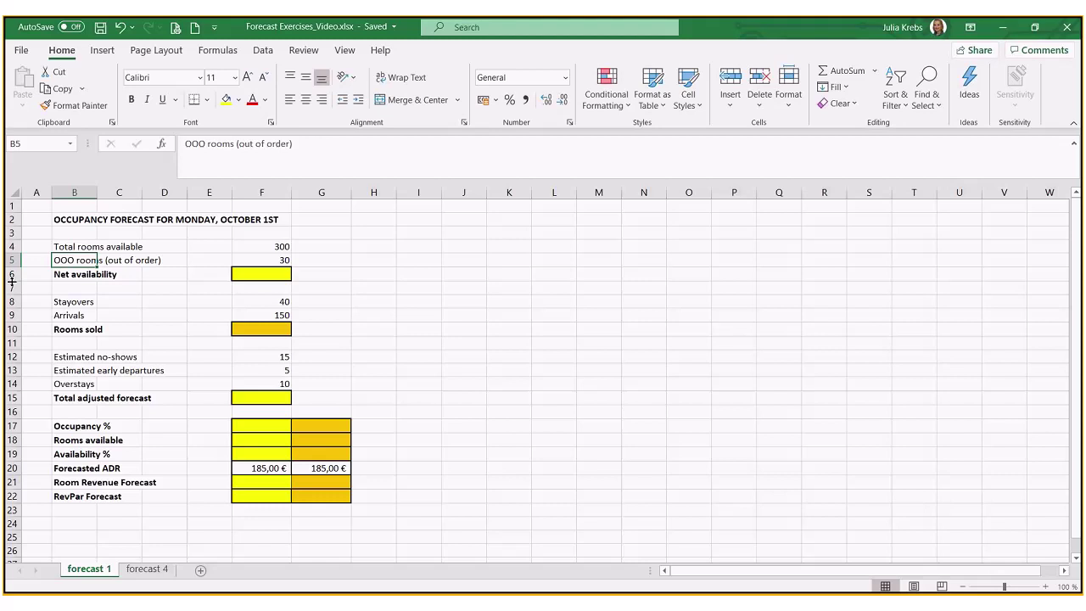
{"action": "left_click", "coordinate": [73, 273]}
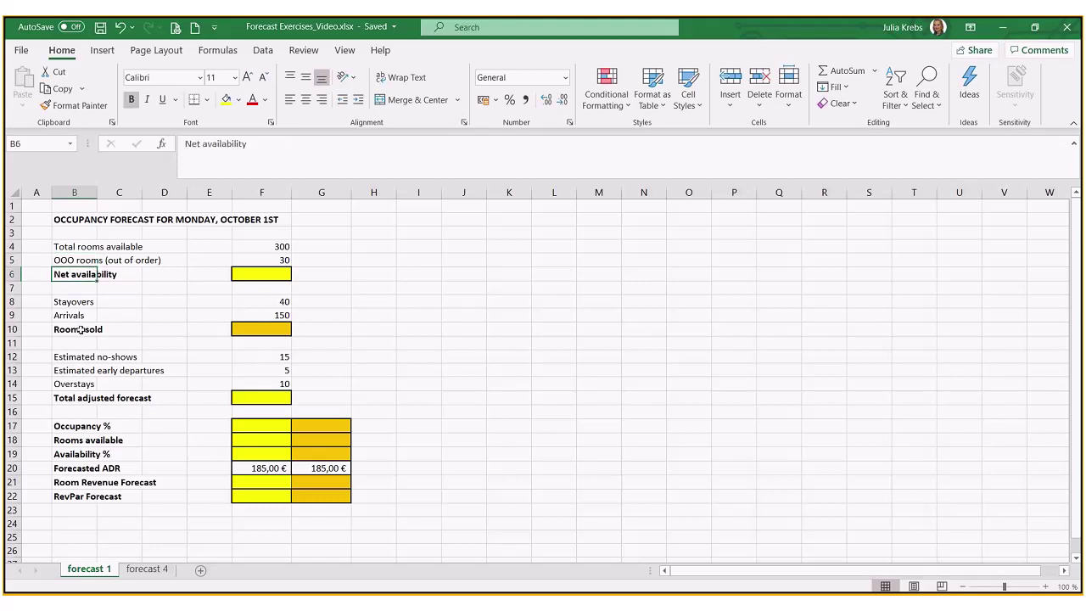
{"action": "left_click", "coordinate": [82, 301]}
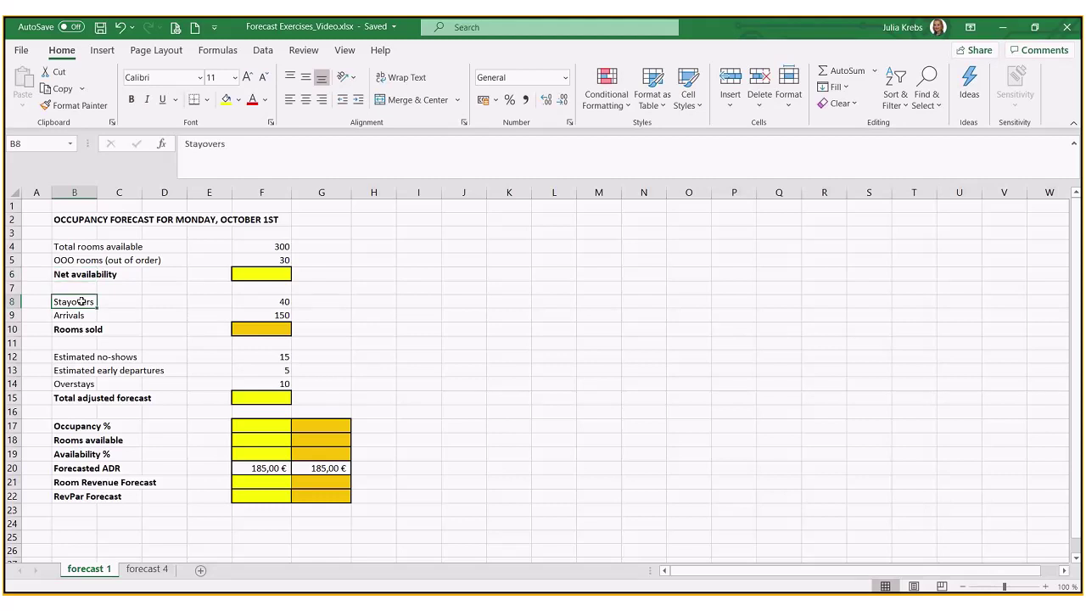
{"action": "left_click", "coordinate": [82, 315]}
{"action": "left_click", "coordinate": [267, 303]}
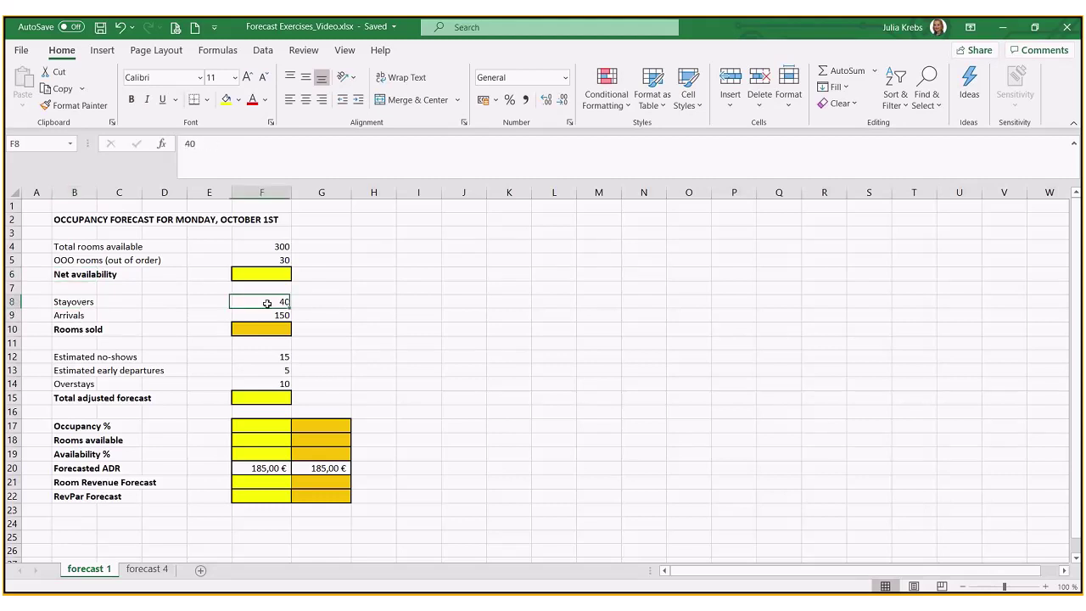
{"action": "left_click", "coordinate": [254, 329]}
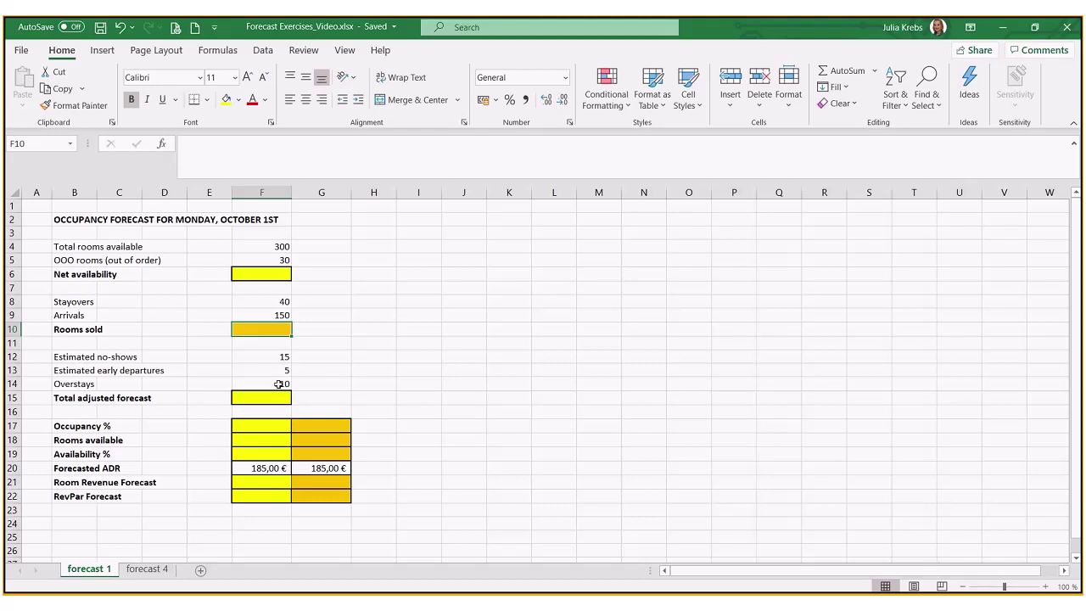
Review the adjustments (15 no-shows, 5 early departures, 10 overstays) and the result labels below
{"action": "left_click_drag", "start_coordinate": [68, 357], "coordinate": [74, 395]}
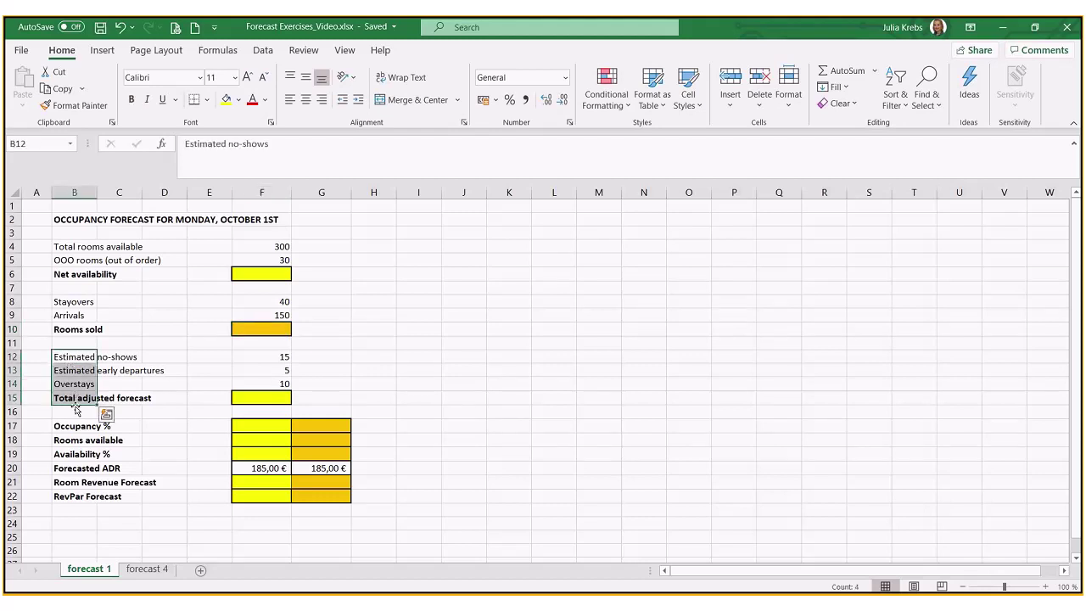
{"action": "left_click", "coordinate": [359, 369]}
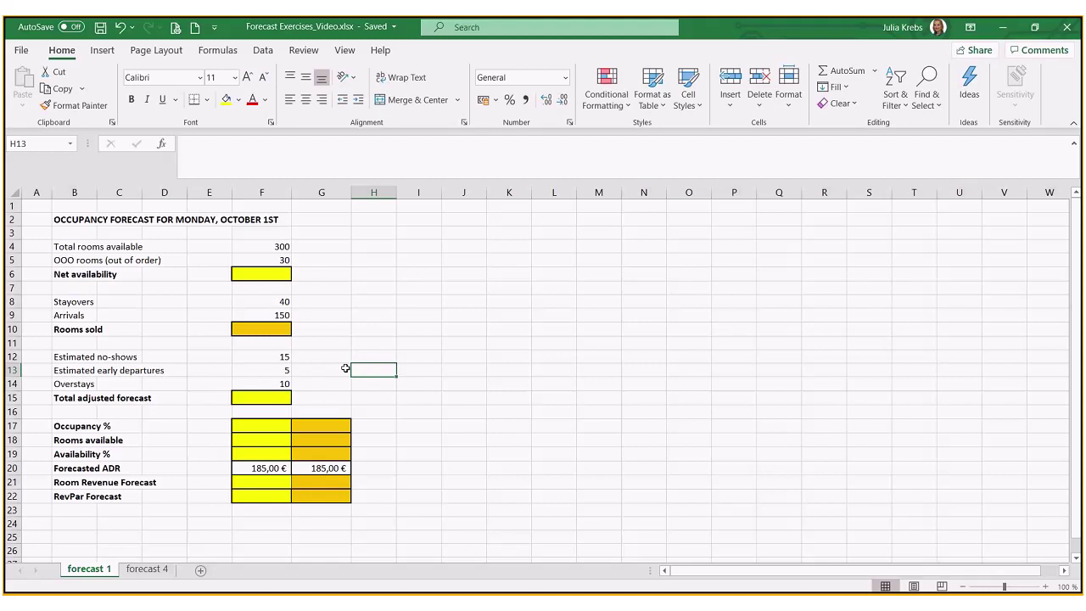
{"action": "left_click", "coordinate": [287, 360]}
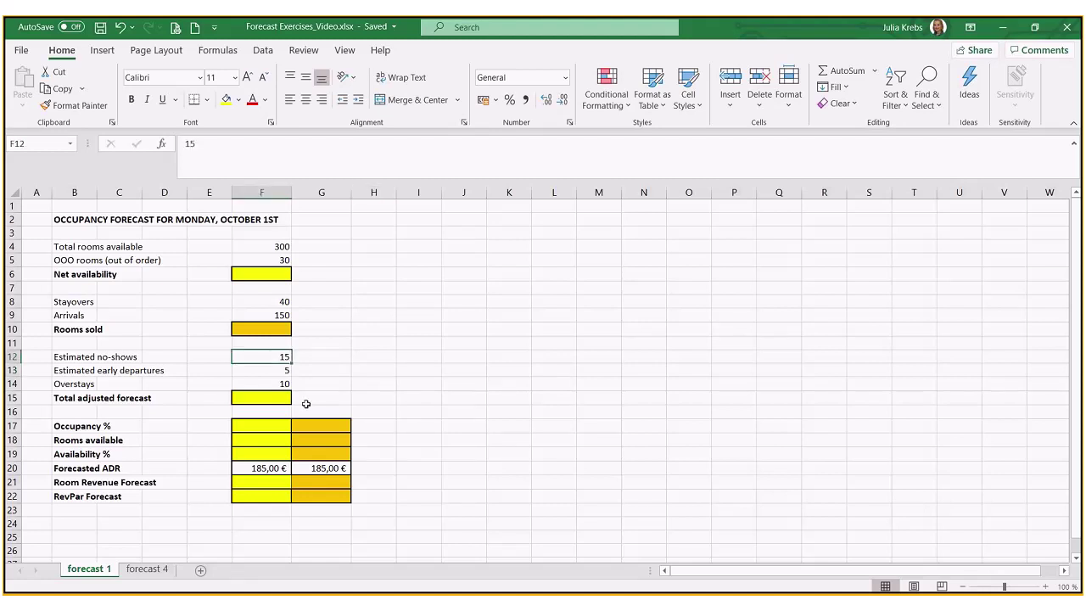
{"action": "left_click", "coordinate": [261, 372]}
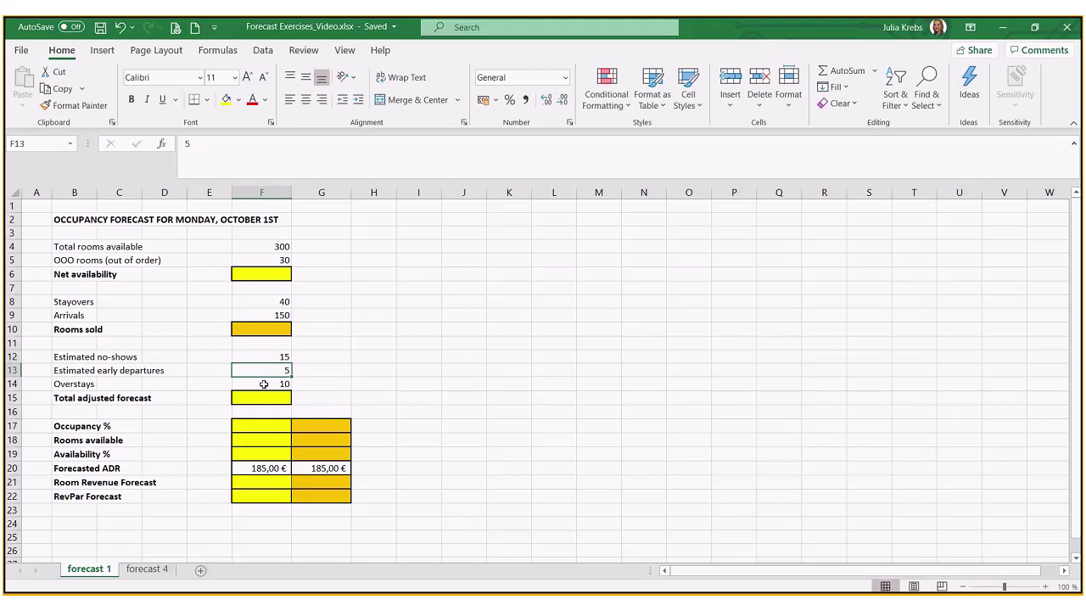
{"action": "left_click", "coordinate": [264, 384]}
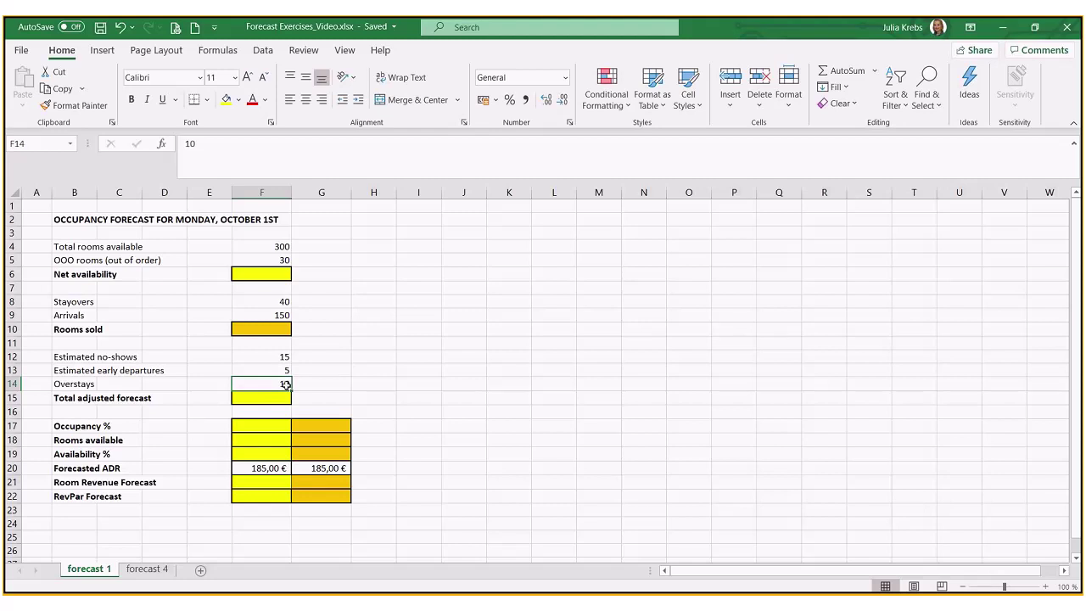
{"action": "left_click", "coordinate": [278, 396]}
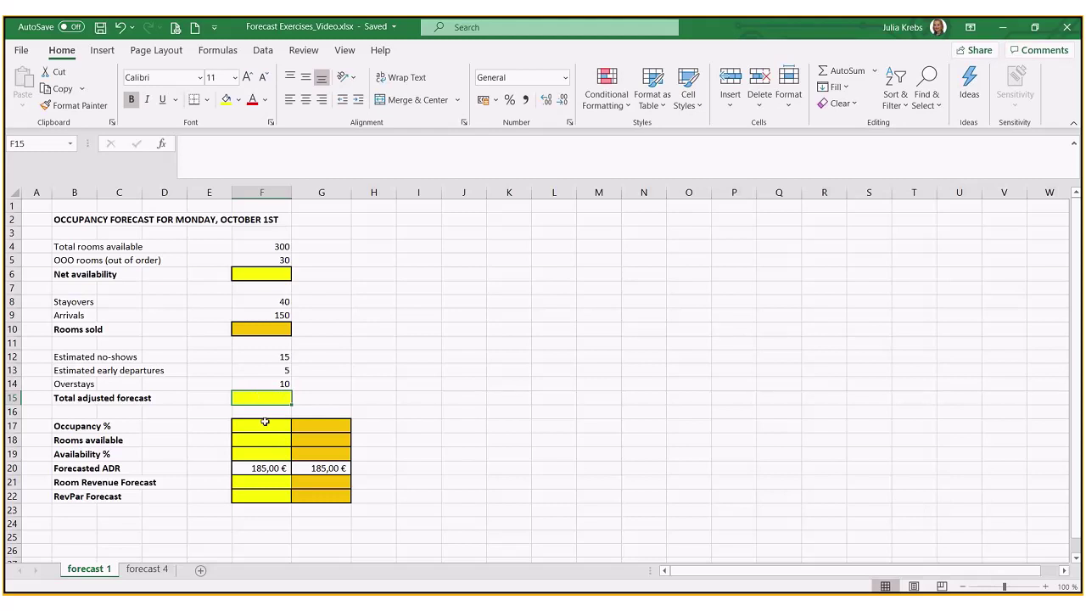
{"action": "left_click_drag", "start_coordinate": [265, 422], "coordinate": [255, 494]}
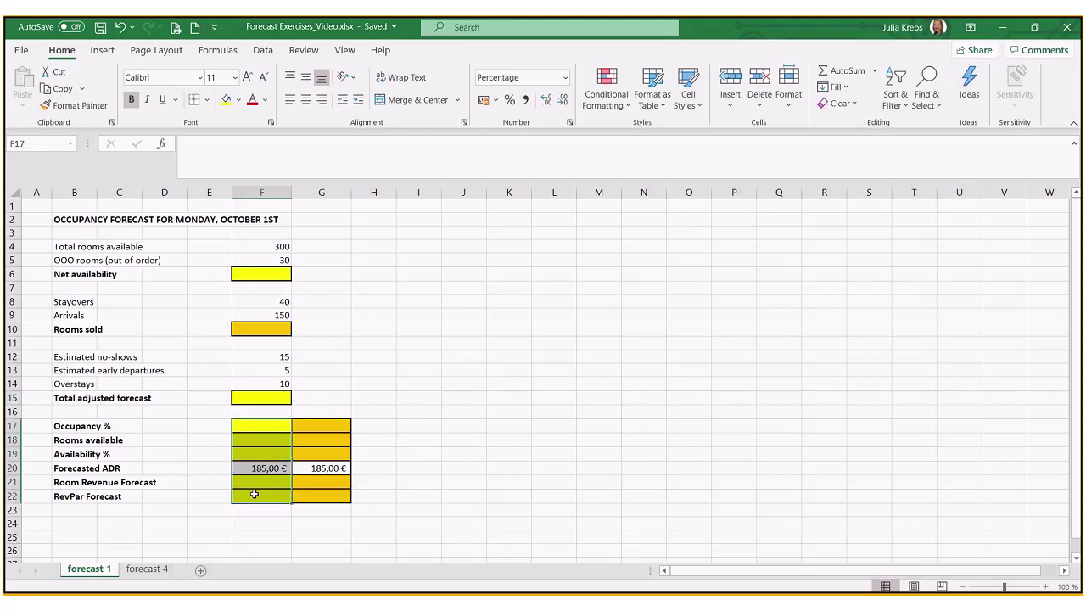
{"action": "left_click", "coordinate": [85, 428]}
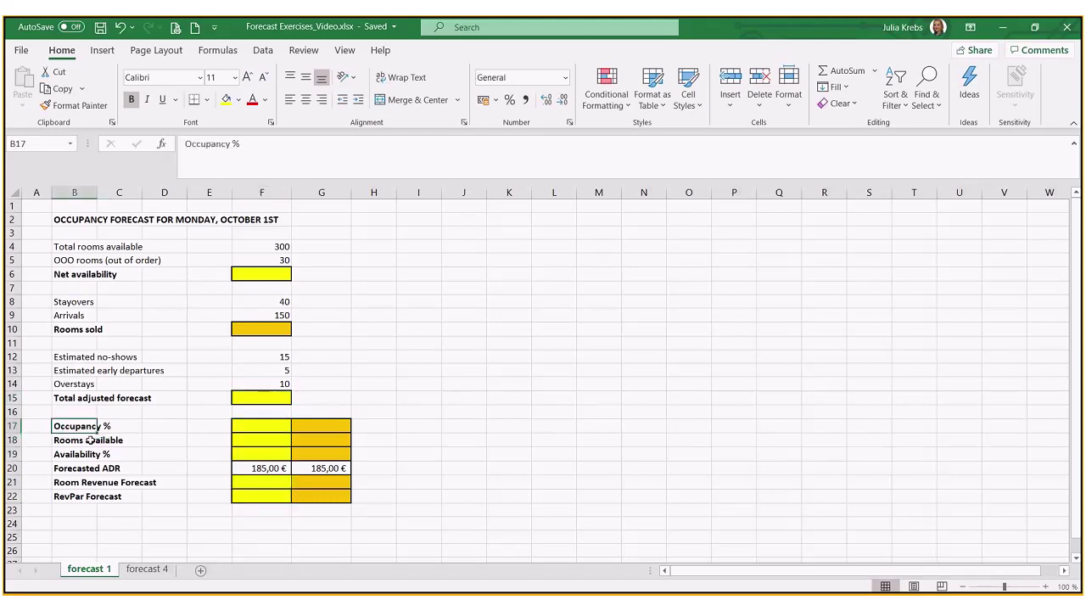
{"action": "left_click", "coordinate": [90, 440]}
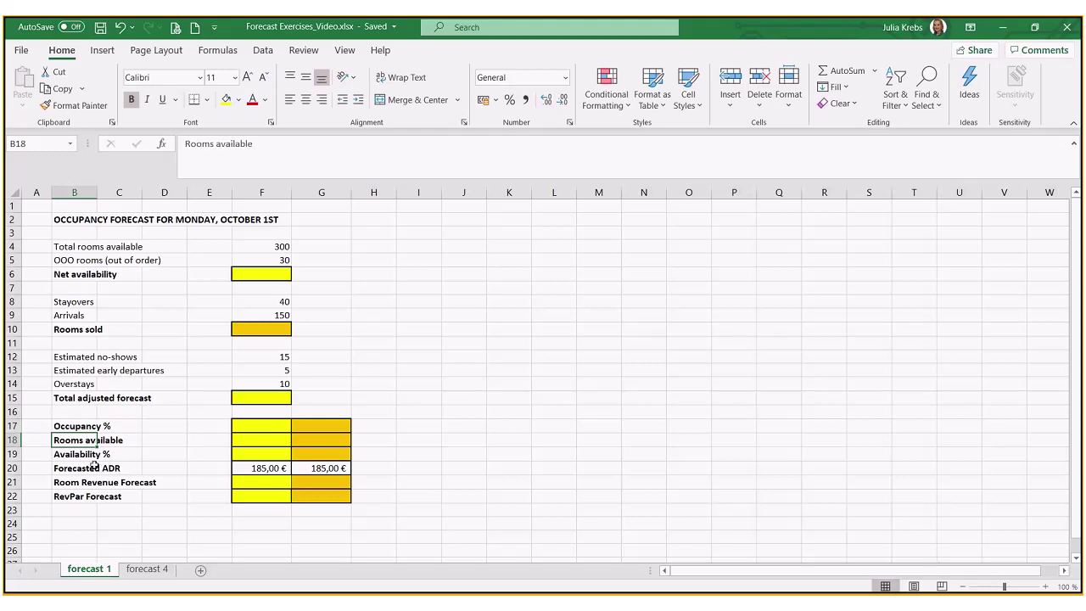
{"action": "left_click", "coordinate": [82, 481]}
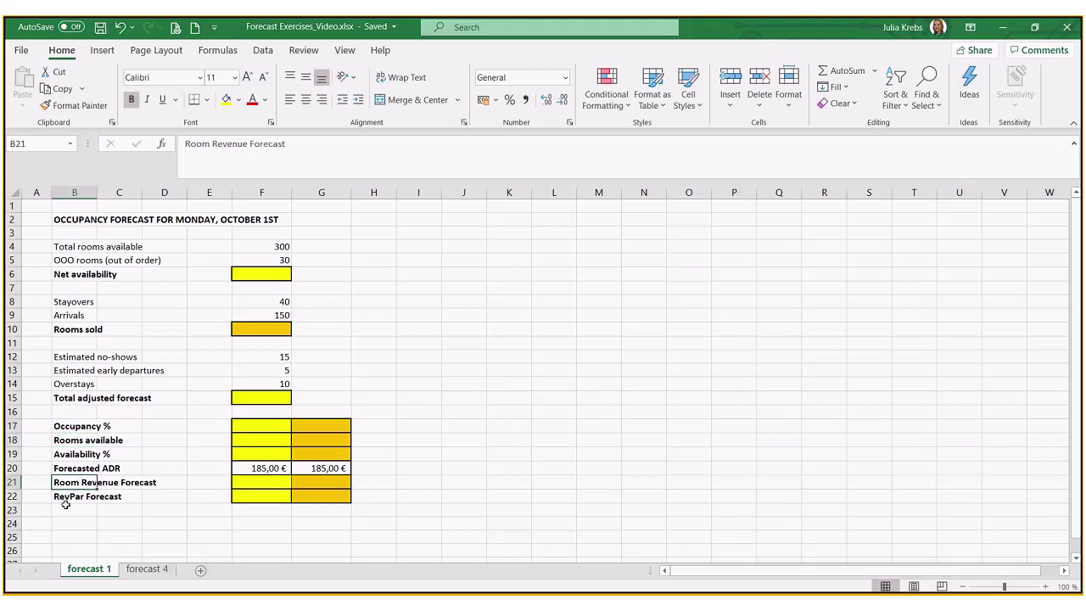
{"action": "left_click", "coordinate": [65, 499]}
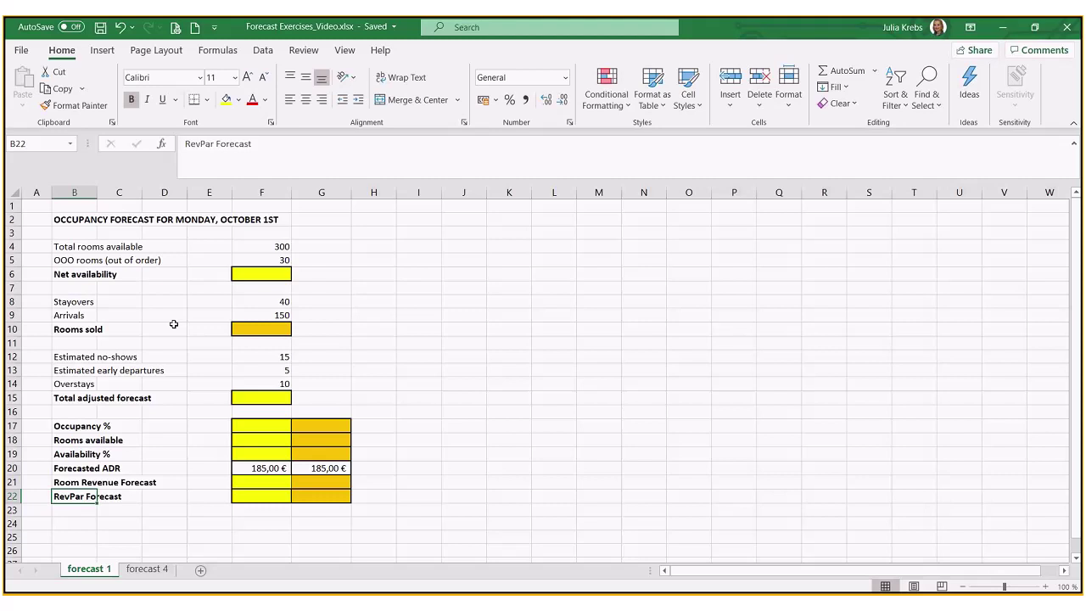
Enter =F4-F5 in F6 so Net availability shows 270
{"action": "left_click", "coordinate": [257, 277]}
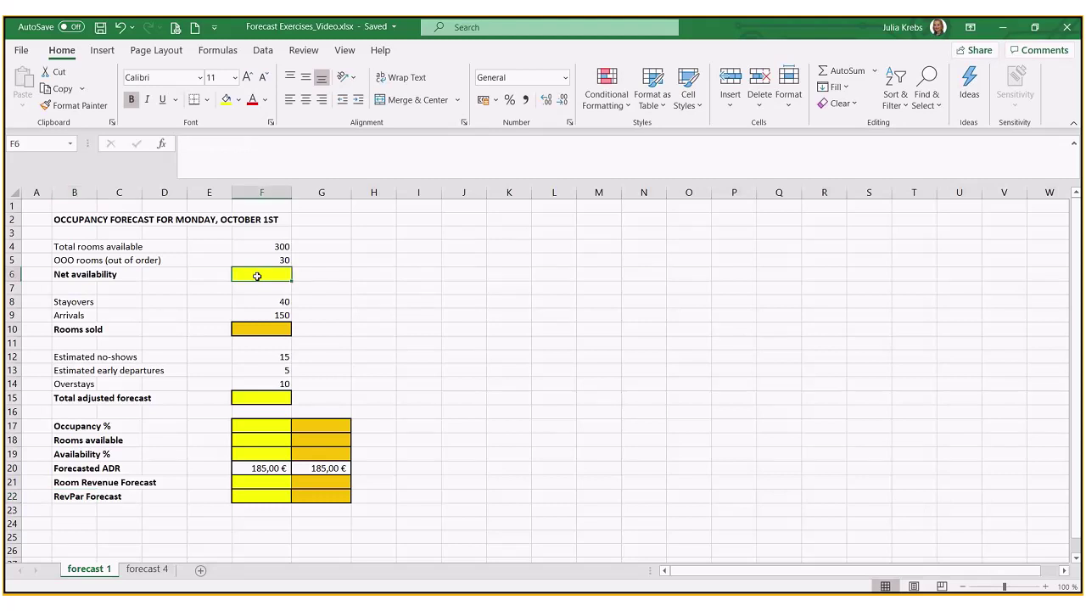
{"action": "type", "text": "="}
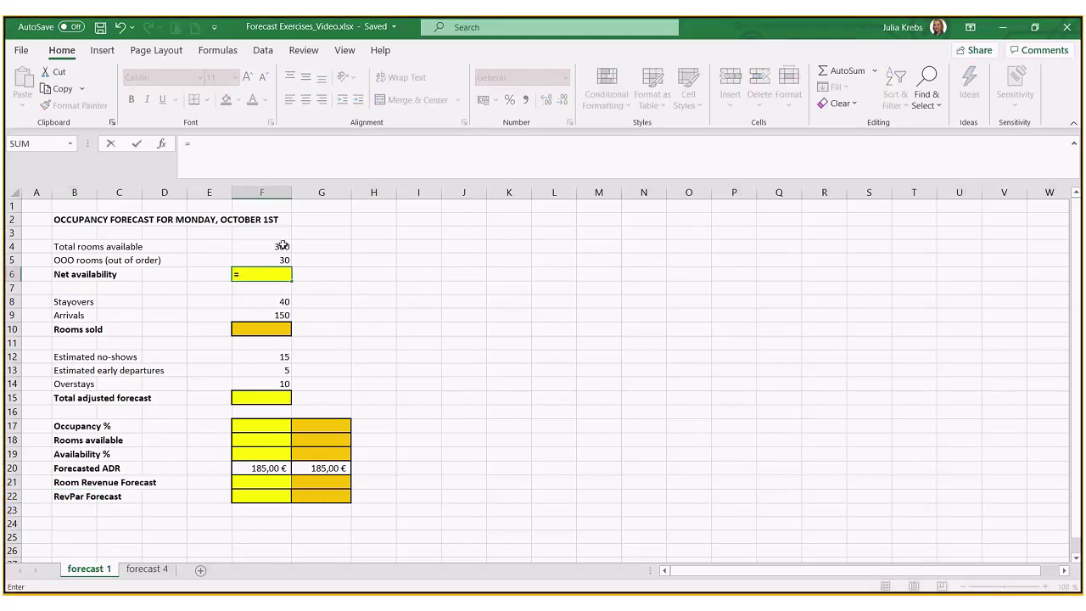
{"action": "left_click", "coordinate": [283, 245]}
{"action": "type", "text": "-"}
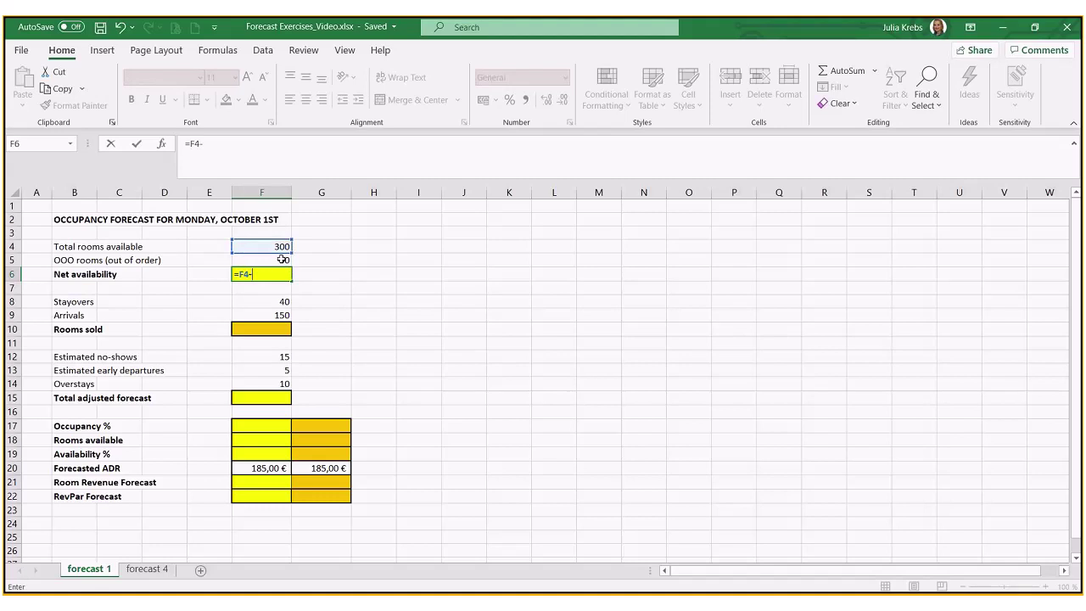
{"action": "left_click", "coordinate": [282, 259]}
{"action": "key", "text": "Return"}
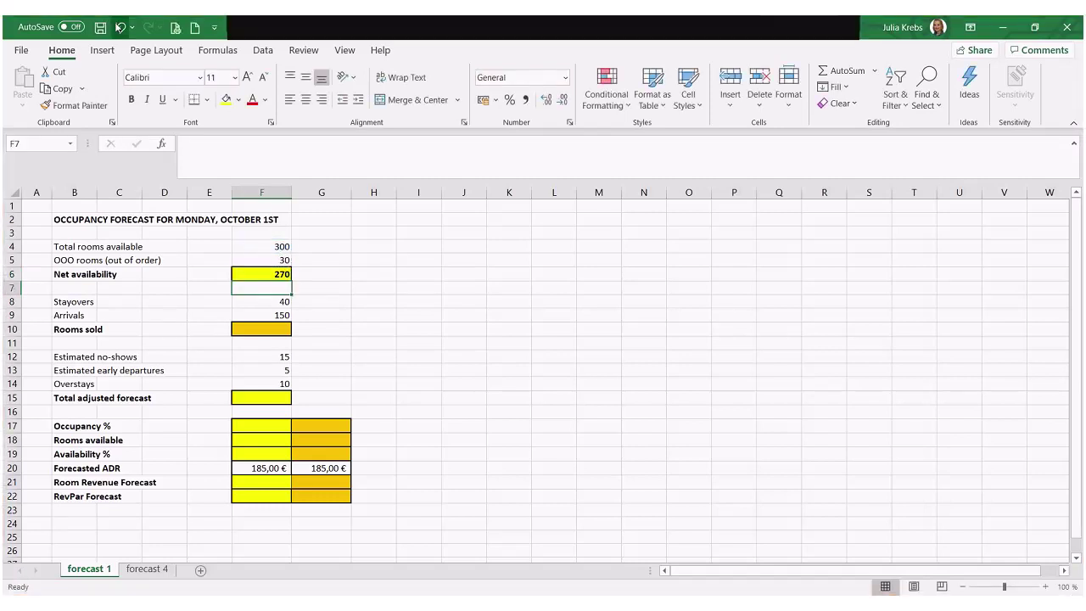
Enter =F8+F9 in F10 so Rooms sold shows 190
{"action": "left_click", "coordinate": [323, 269]}
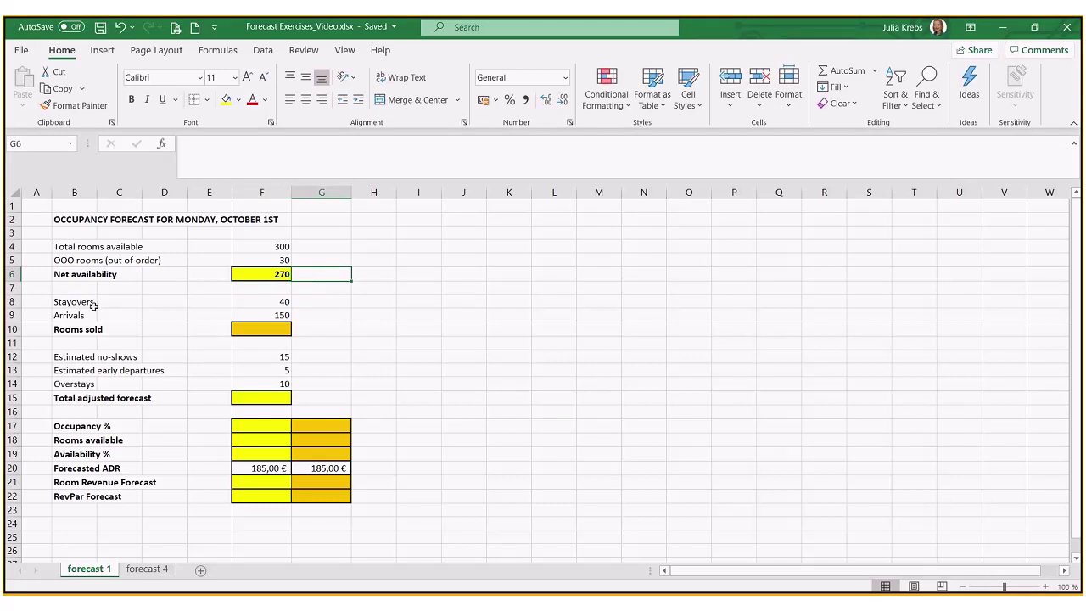
{"action": "left_click", "coordinate": [276, 303]}
{"action": "left_click", "coordinate": [274, 315]}
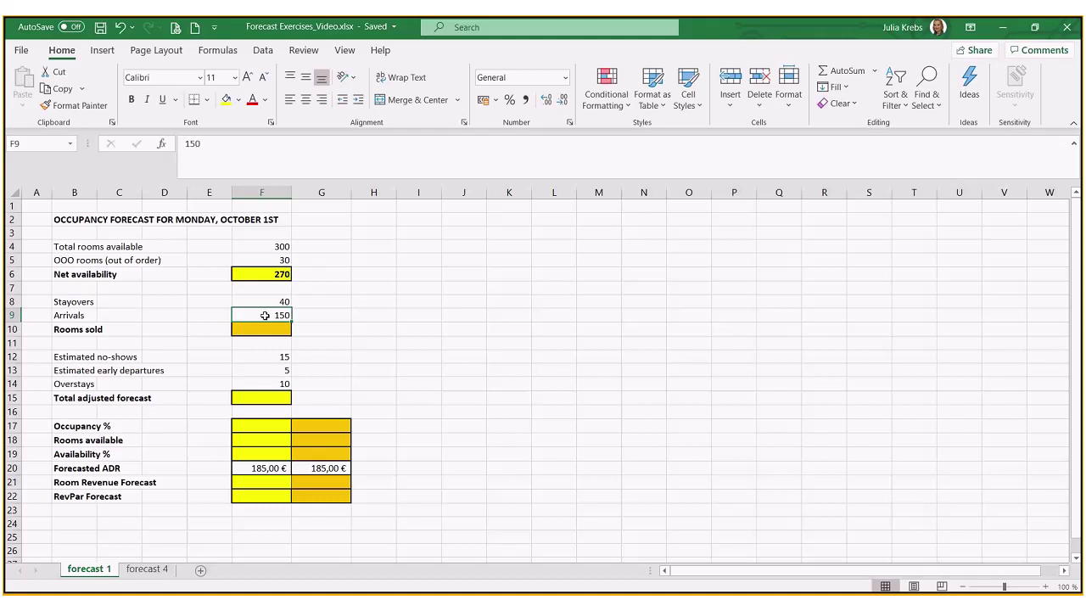
{"action": "left_click", "coordinate": [275, 330]}
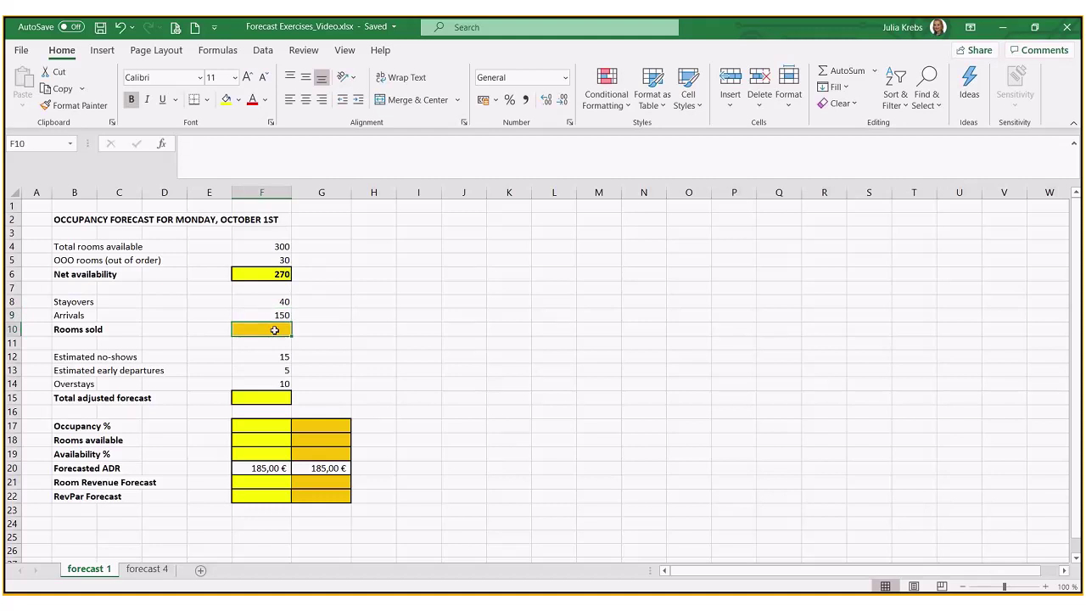
{"action": "type", "text": "="}
{"action": "left_click", "coordinate": [270, 302]}
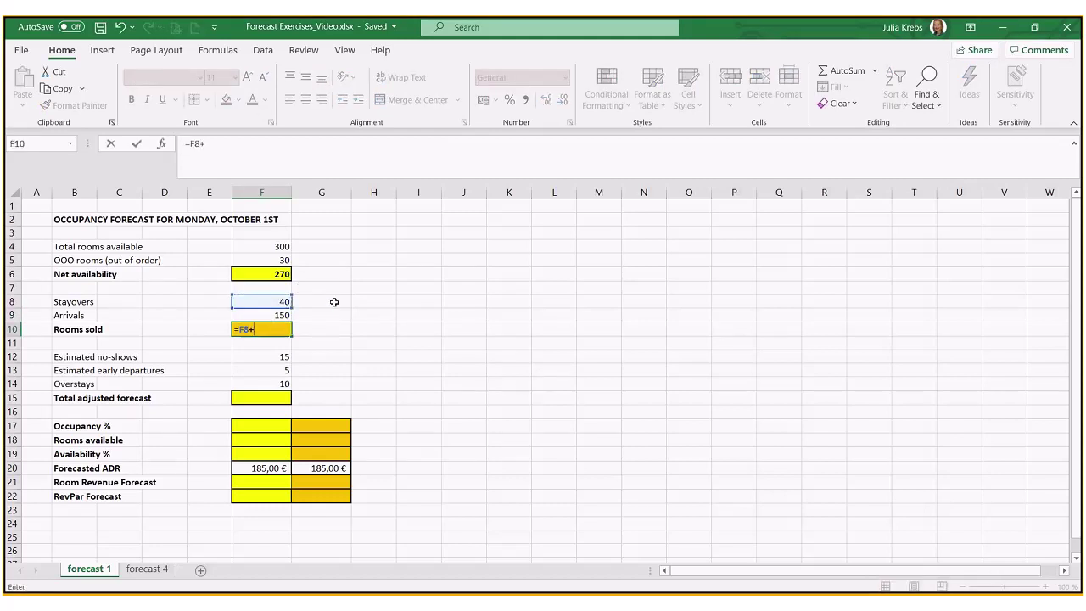
{"action": "type", "text": "+"}
{"action": "left_click", "coordinate": [288, 316]}
{"action": "key", "text": "ctrl+Return"}
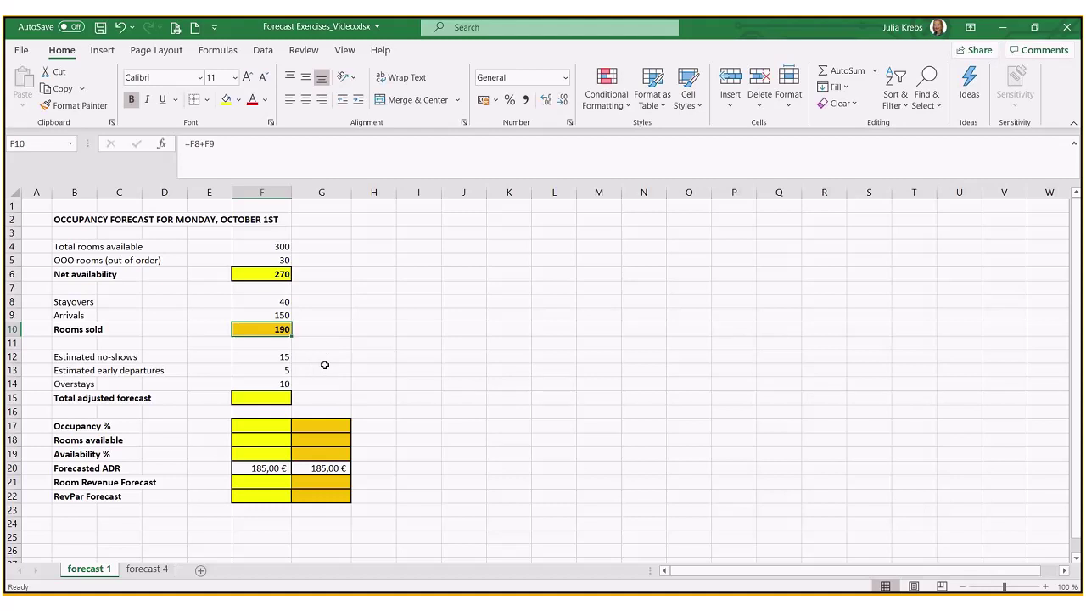
Check the adjustment values for no-shows, early departures and overstays in F12 to F14
{"action": "left_click_drag", "start_coordinate": [110, 356], "coordinate": [276, 383]}
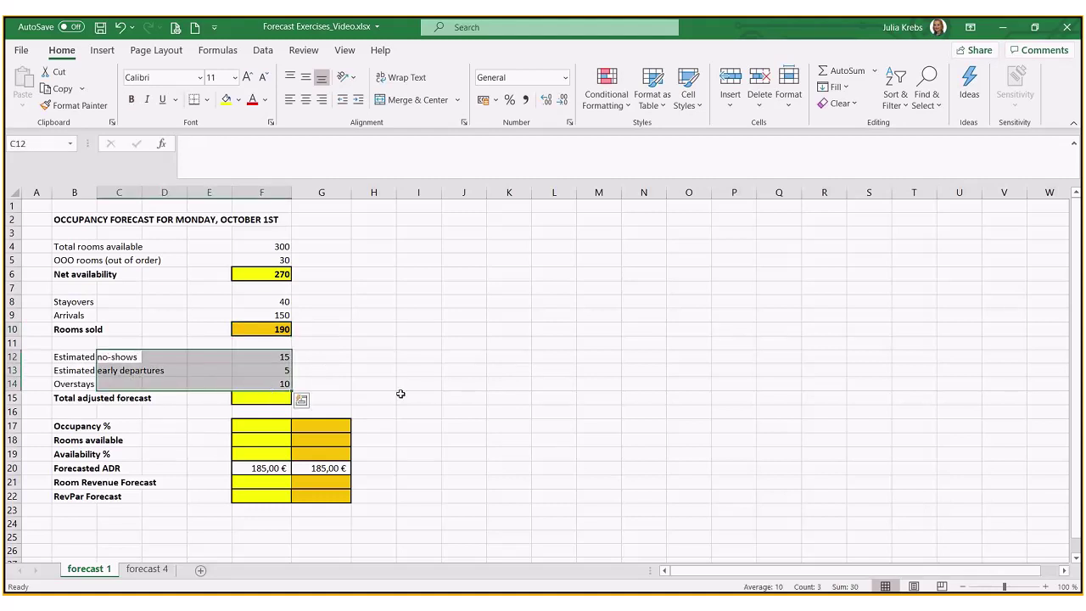
{"action": "left_click", "coordinate": [277, 357]}
{"action": "left_click", "coordinate": [273, 371]}
{"action": "left_click", "coordinate": [273, 383]}
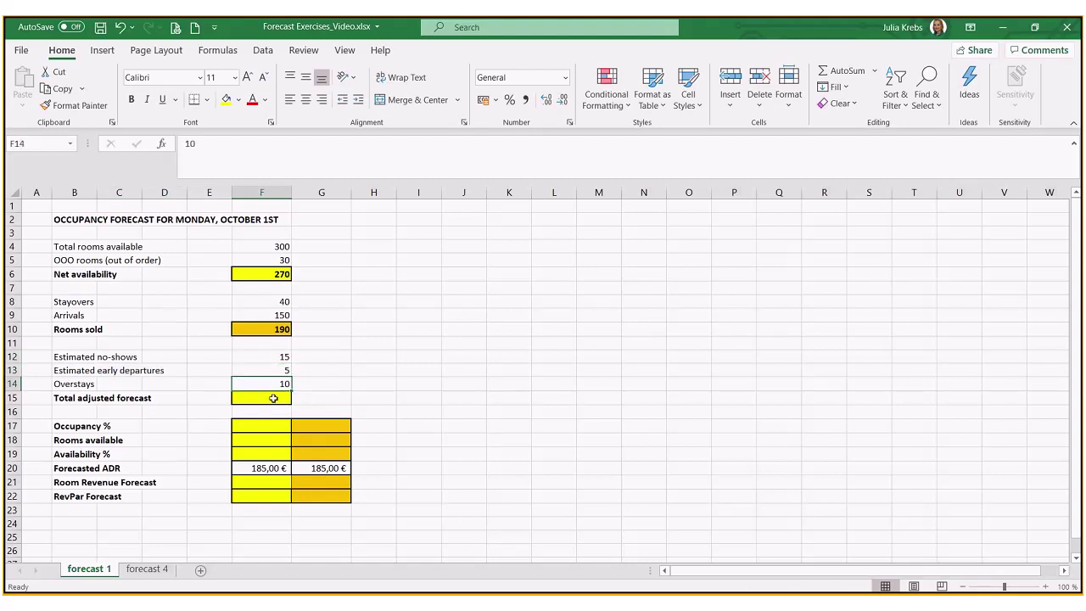
Enter =F10-F12-F13+F14 in F15 so Total adjusted forecast shows 180
{"action": "left_click", "coordinate": [274, 398]}
{"action": "type", "text": "="}
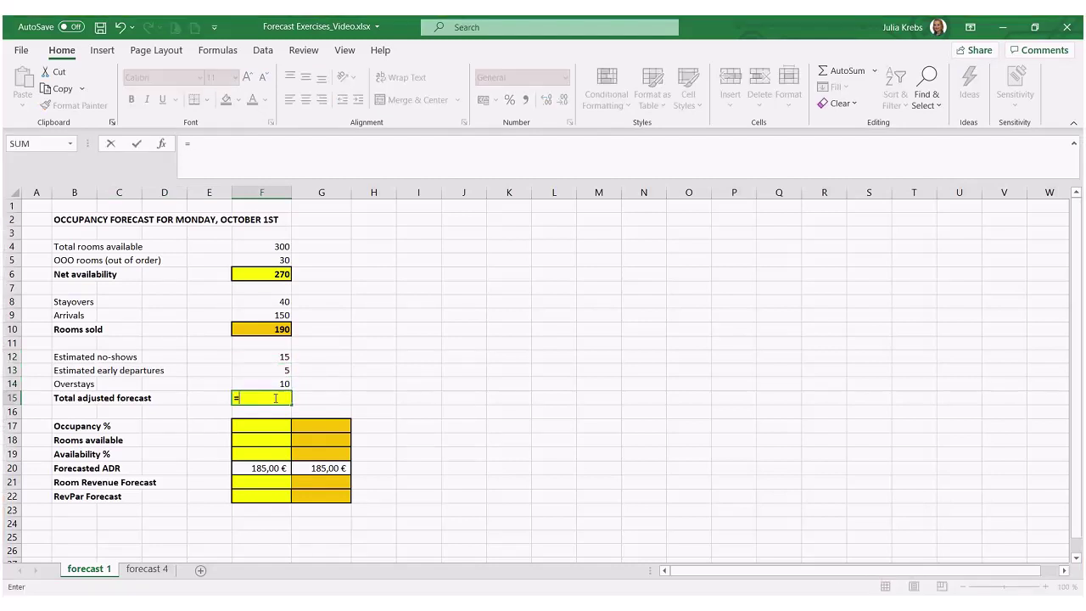
{"action": "left_click", "coordinate": [277, 331]}
{"action": "type", "text": "-"}
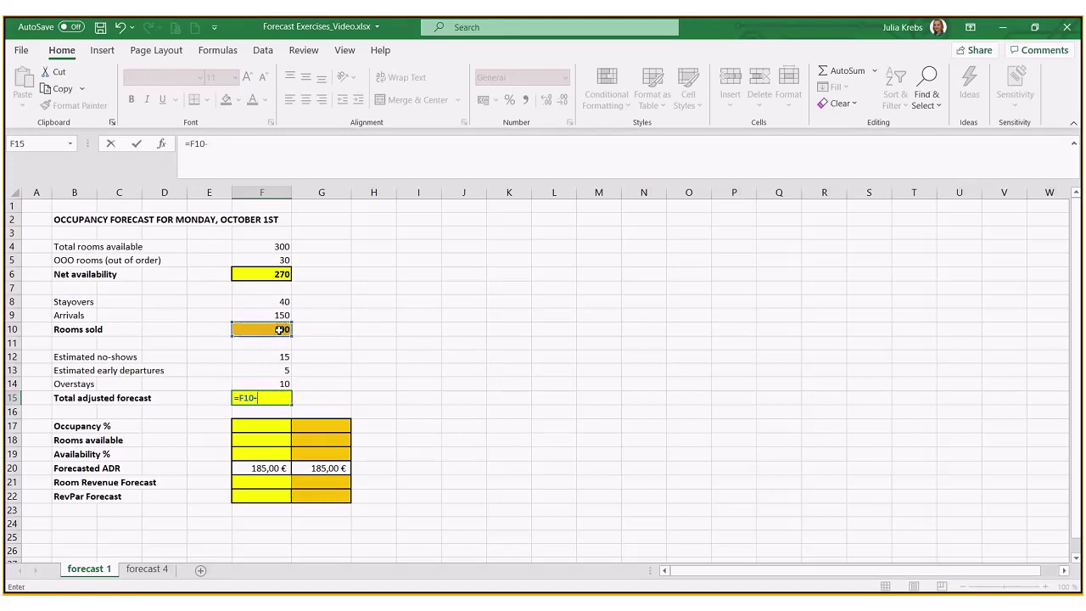
{"action": "left_click", "coordinate": [277, 358]}
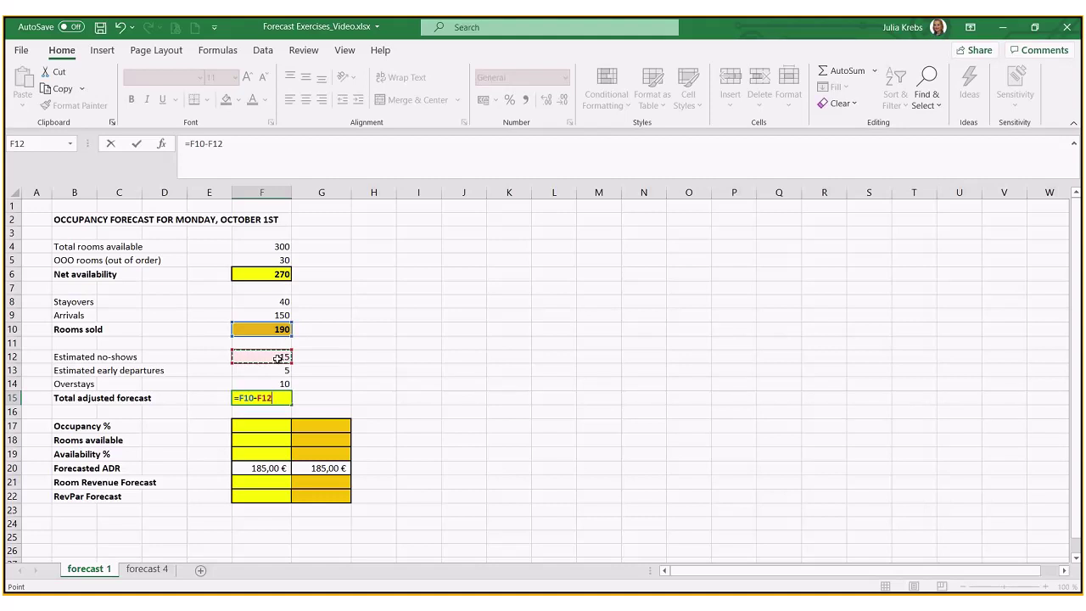
{"action": "type", "text": "-"}
{"action": "left_click", "coordinate": [273, 372]}
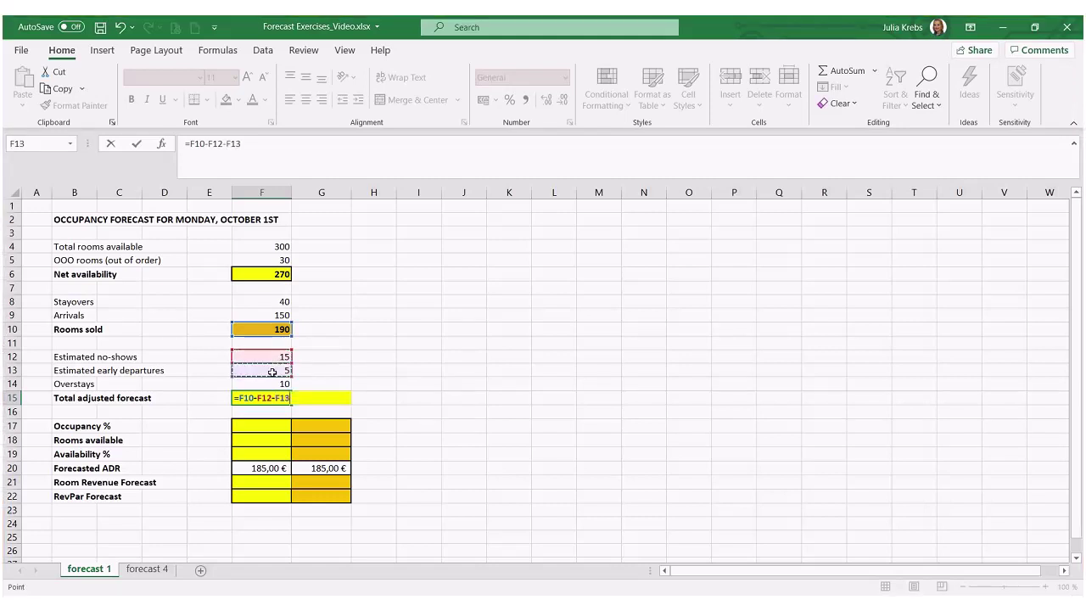
{"action": "type", "text": "+"}
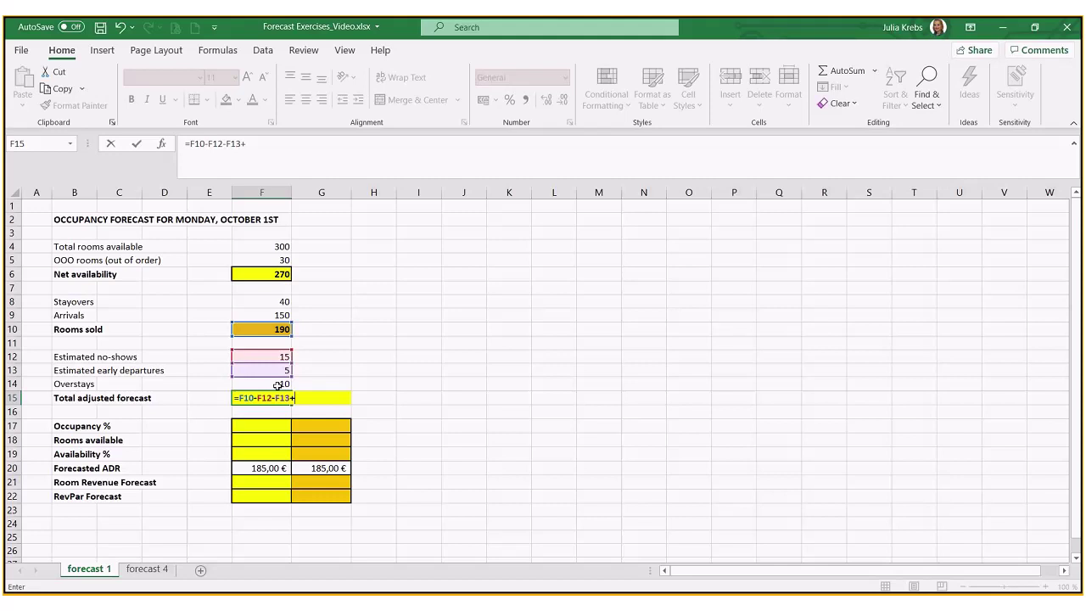
{"action": "left_click", "coordinate": [277, 385]}
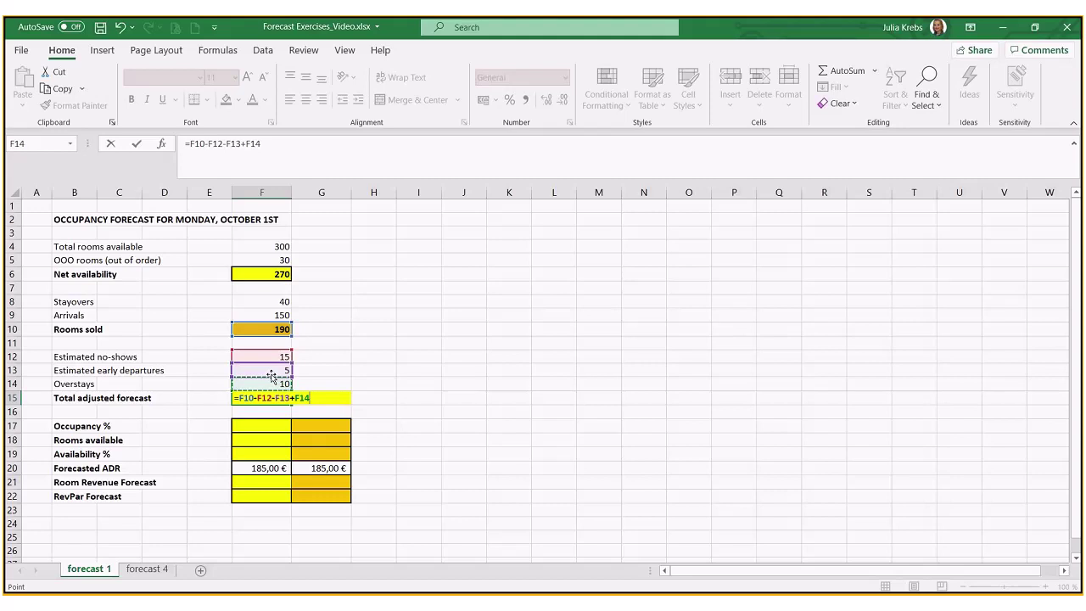
{"action": "key", "text": "Return"}
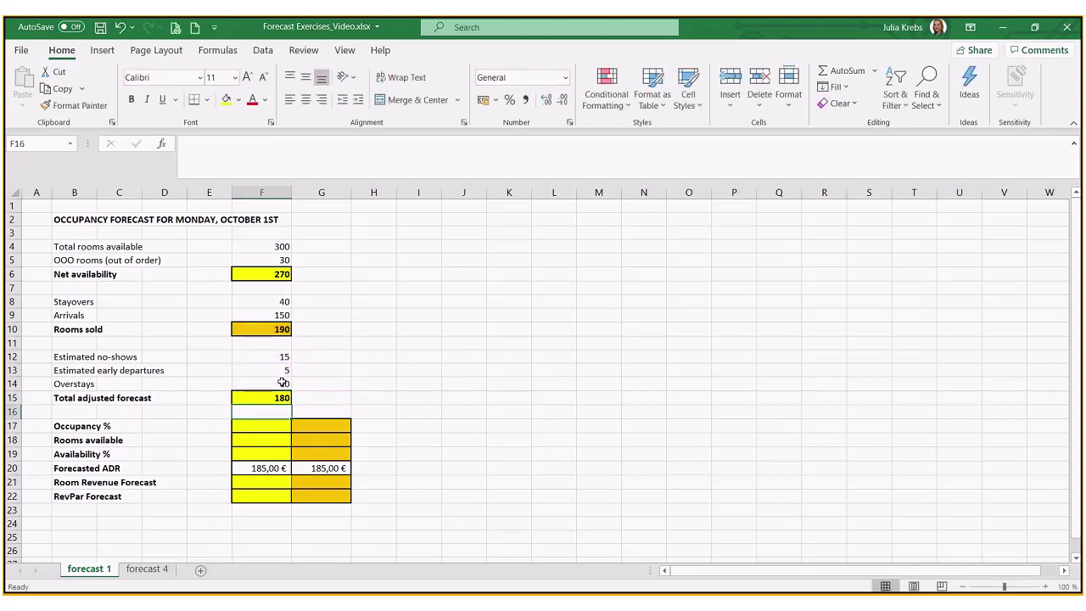
Recheck the F15 formula against the adjustment values and save the workbook
{"action": "key", "text": "Up"}
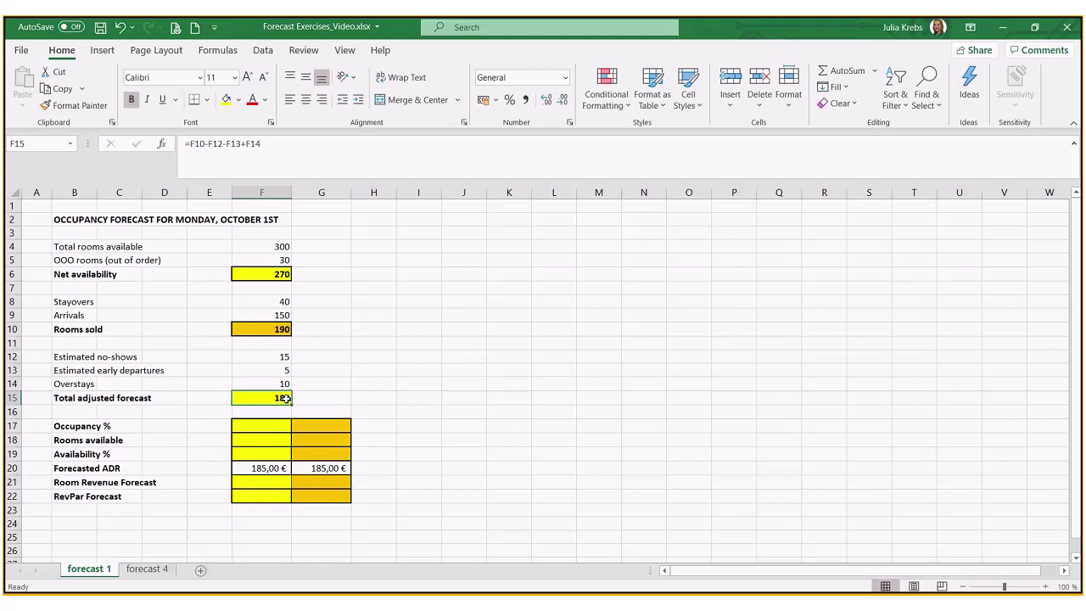
{"action": "left_click_drag", "start_coordinate": [262, 357], "coordinate": [263, 380]}
{"action": "key", "text": "ctrl+s"}
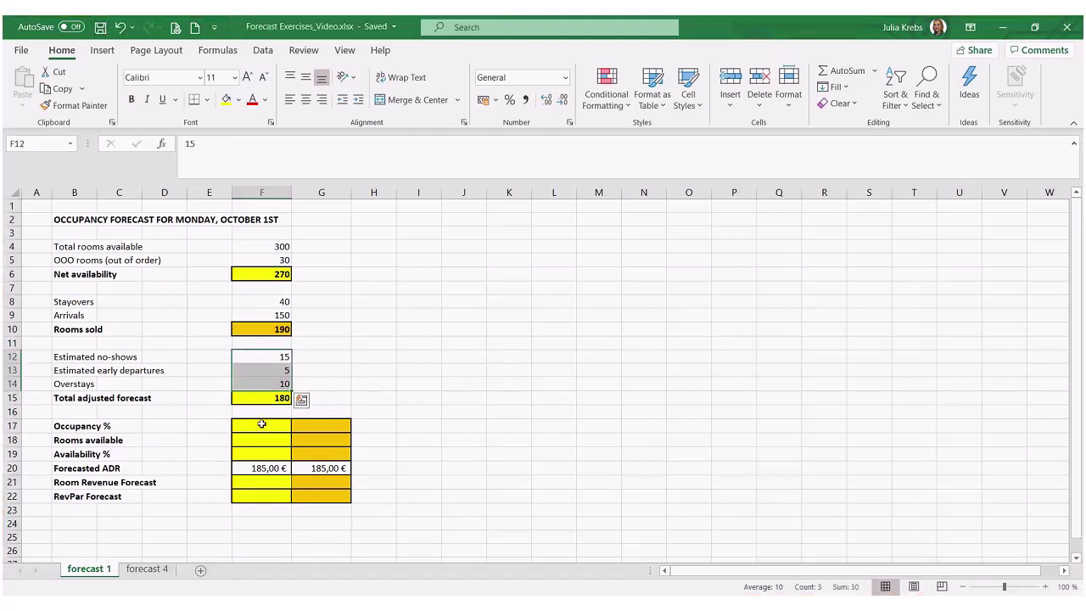
Enter =F15/F6 in F17 so Occupancy % shows 66,67%
{"action": "left_click", "coordinate": [261, 423]}
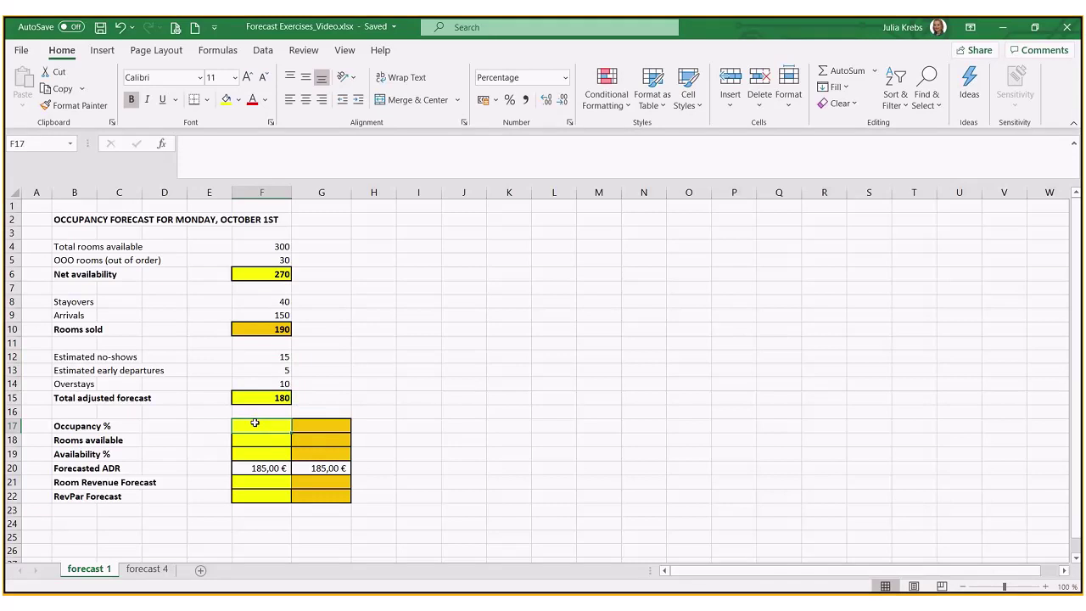
{"action": "type", "text": "="}
{"action": "left_click", "coordinate": [264, 397]}
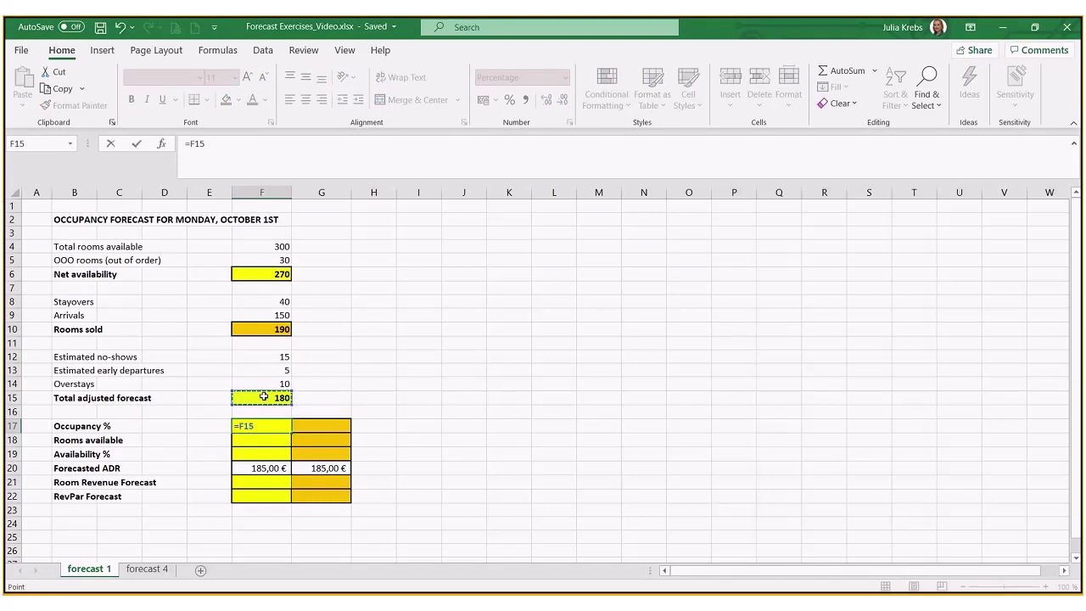
{"action": "type", "text": "/"}
{"action": "left_click", "coordinate": [271, 270]}
{"action": "key", "text": "Return"}
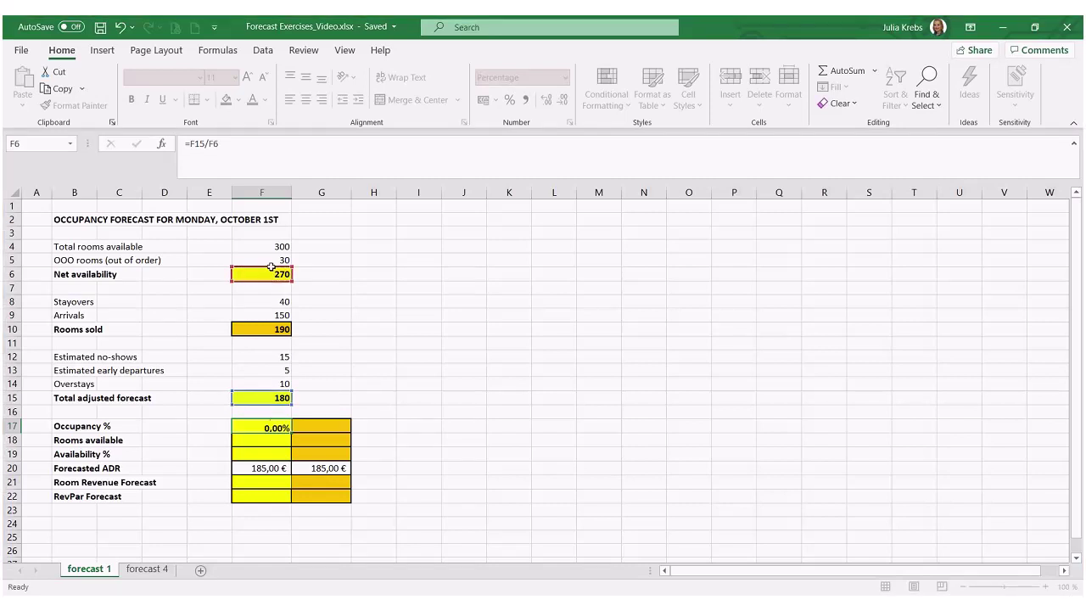
{"action": "left_click", "coordinate": [256, 425]}
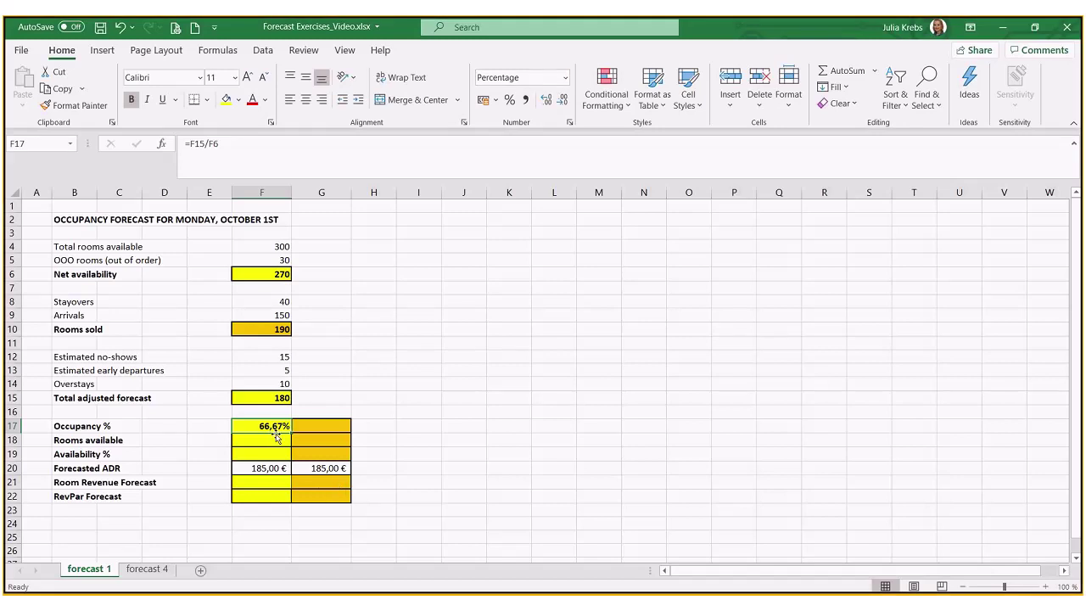
Enter =F15-F6 in F18 for Rooms available, which gives a negative result
{"action": "left_click", "coordinate": [268, 441]}
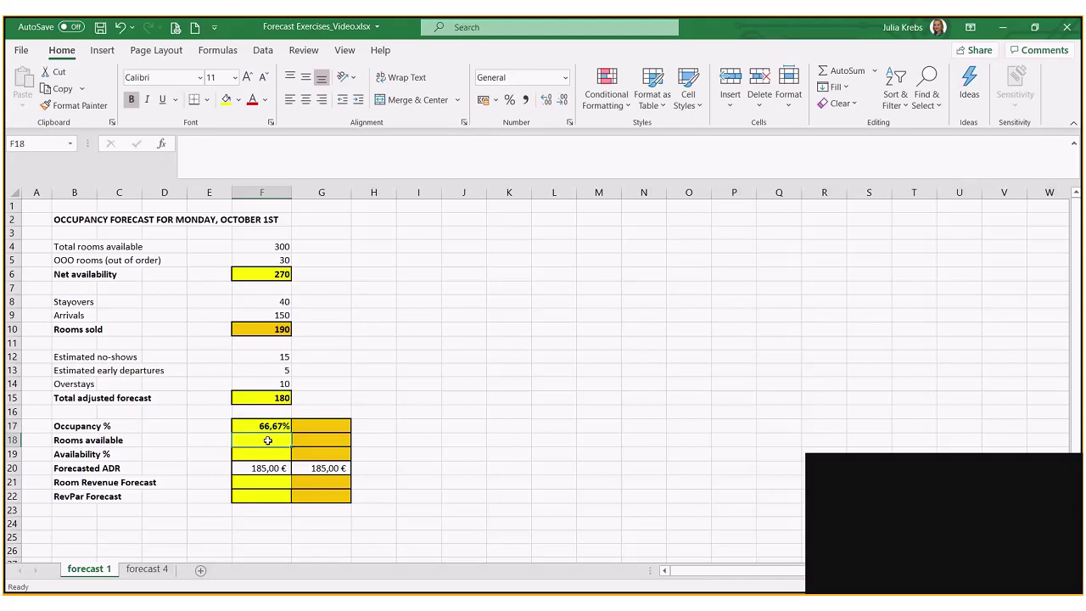
{"action": "type", "text": "="}
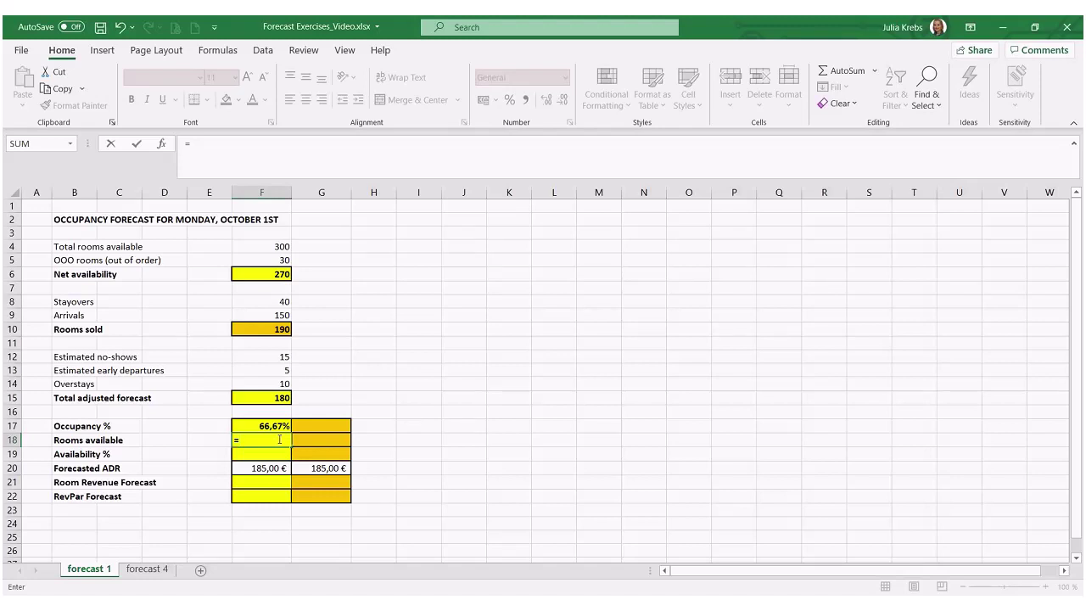
{"action": "left_click", "coordinate": [266, 395]}
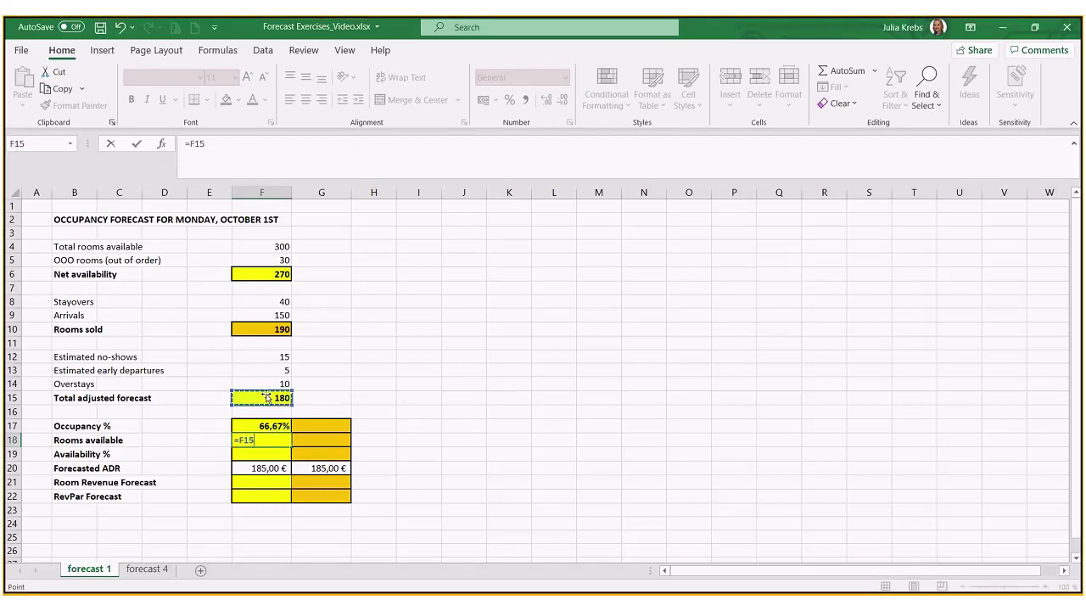
{"action": "type", "text": "-"}
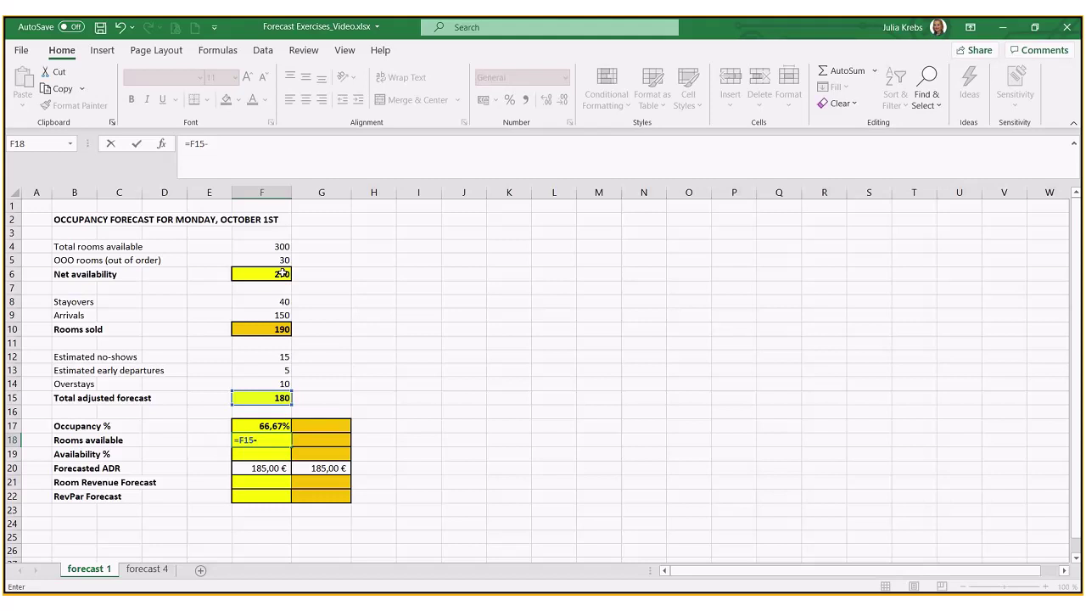
{"action": "left_click", "coordinate": [283, 273]}
{"action": "key", "text": "Return"}
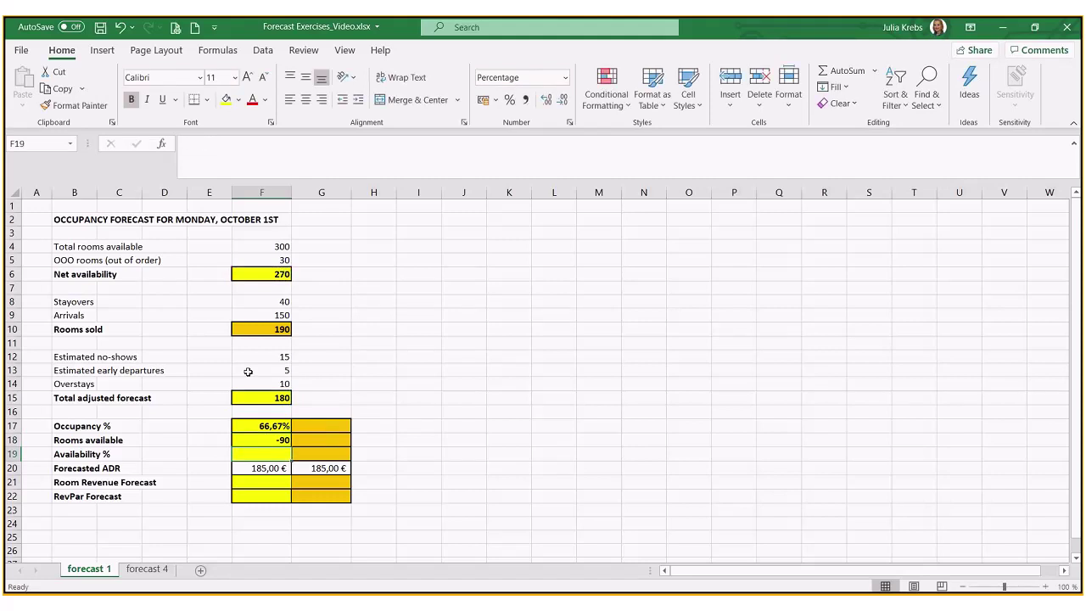
{"action": "left_click", "coordinate": [274, 439]}
Correct the F18 formula to =F6-F15 so Rooms available shows 90
{"action": "left_click", "coordinate": [232, 143]}
{"action": "key", "text": "BackSpace"}
{"action": "key", "text": "BackSpace"}
{"action": "key", "text": "BackSpace"}
{"action": "key", "text": "BackSpace"}
{"action": "key", "text": "BackSpace"}
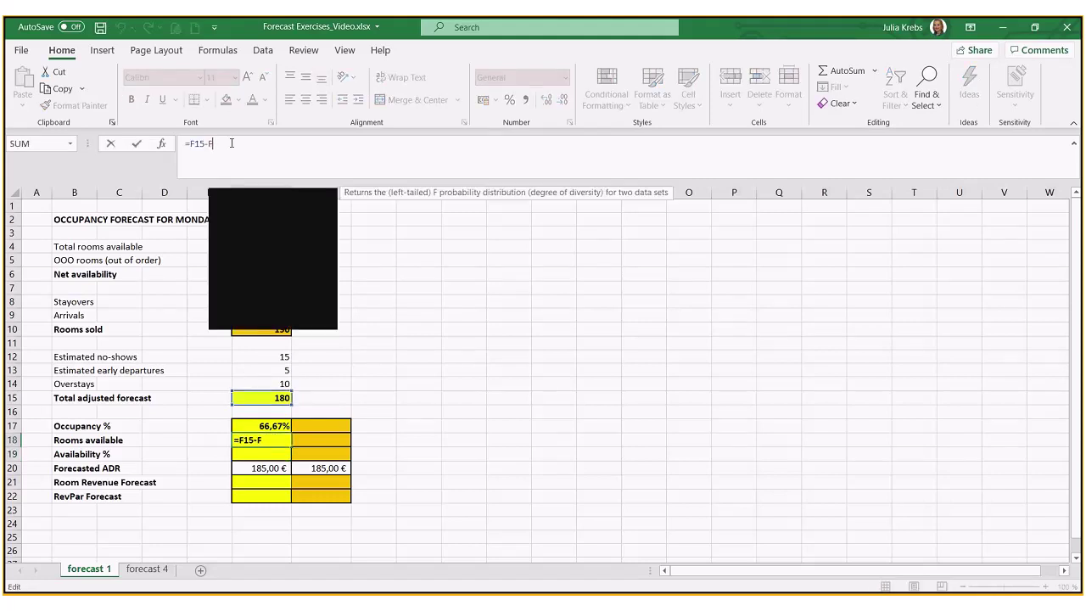
{"action": "key", "text": "BackSpace"}
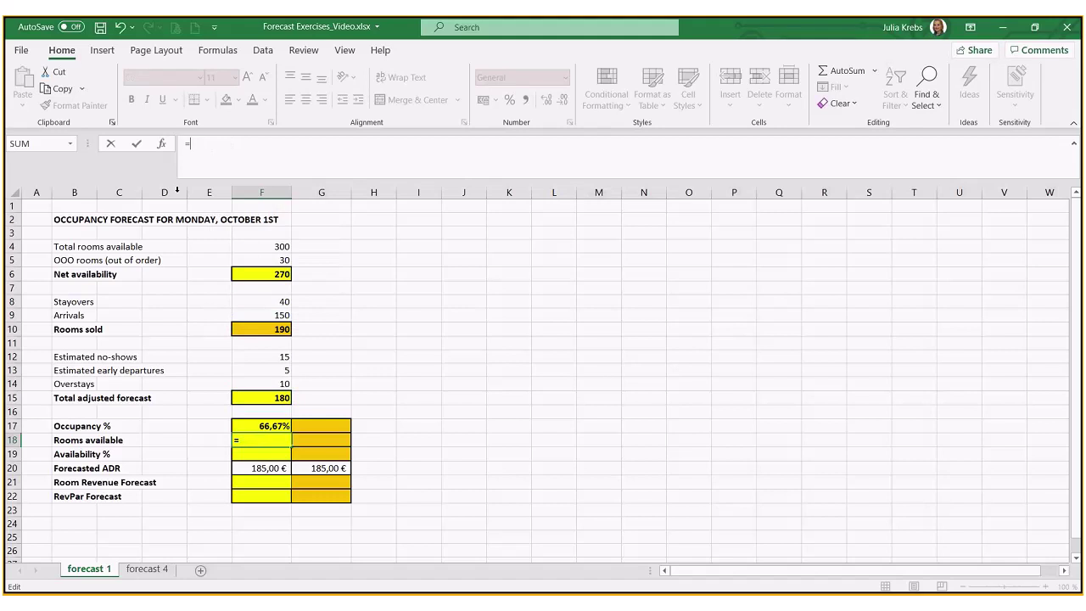
{"action": "left_click", "coordinate": [259, 272]}
{"action": "type", "text": "-"}
{"action": "left_click", "coordinate": [250, 396]}
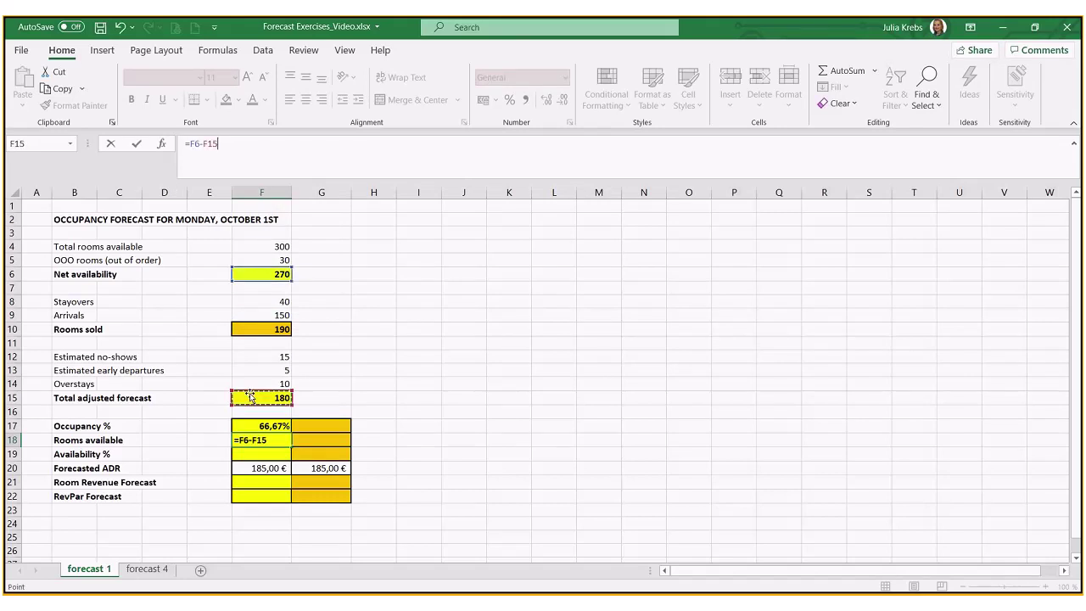
{"action": "key", "text": "Return"}
{"action": "left_click", "coordinate": [276, 438]}
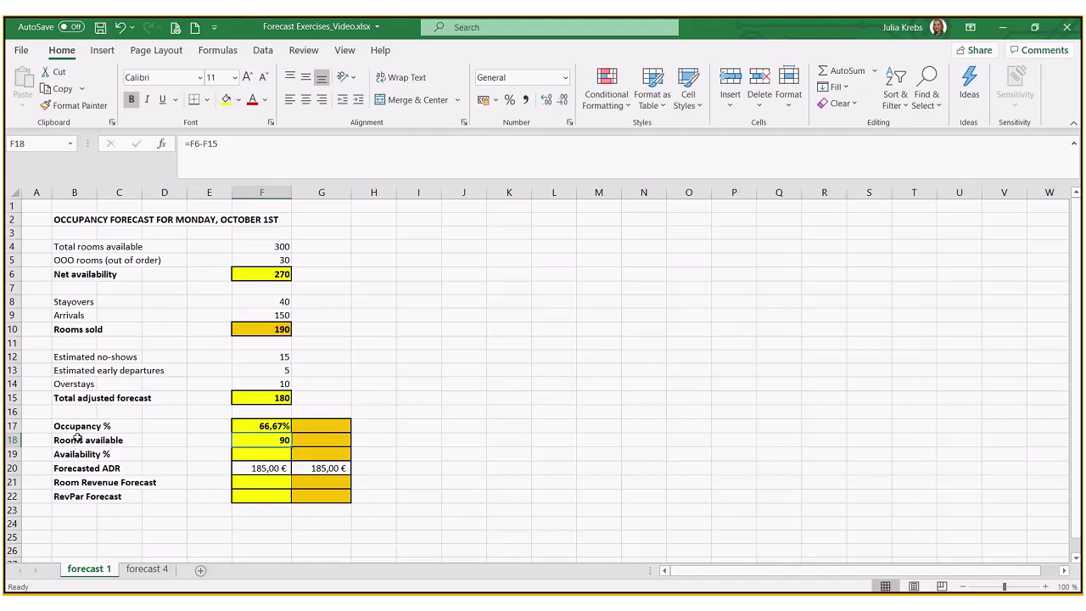
{"action": "left_click", "coordinate": [241, 456]}
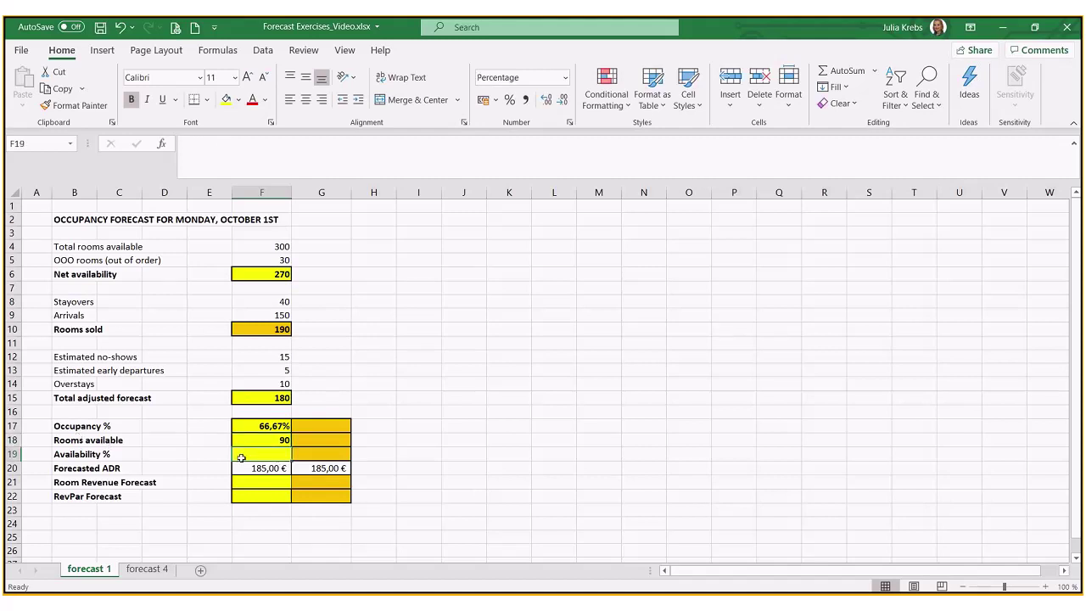
Enter =F18/F6 in F19 so Availability % shows 33,33%
{"action": "type", "text": "="}
{"action": "left_click", "coordinate": [256, 440]}
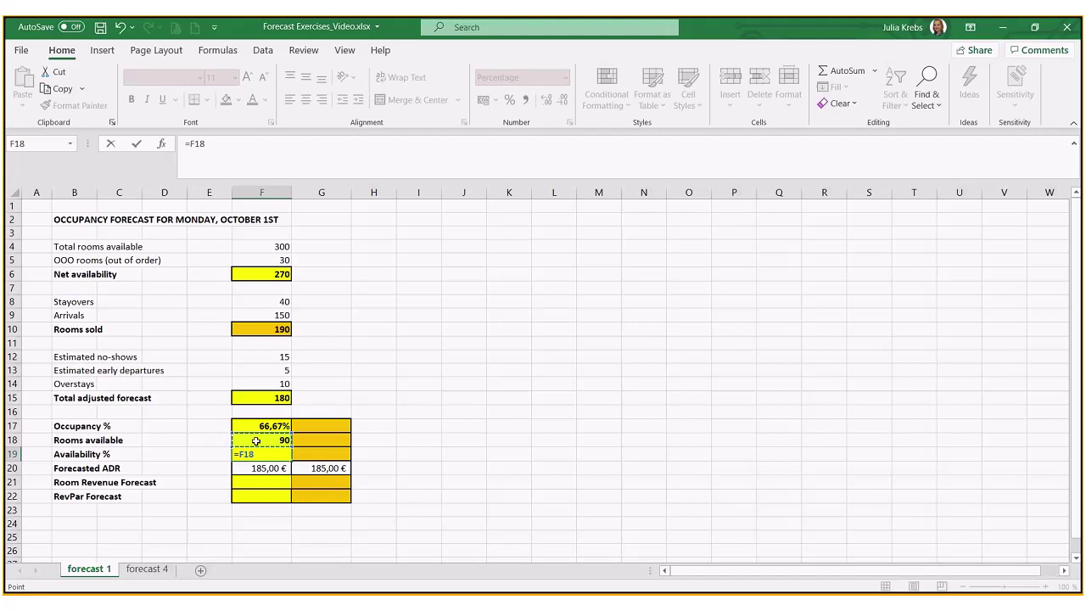
{"action": "type", "text": "/"}
{"action": "left_click", "coordinate": [260, 272]}
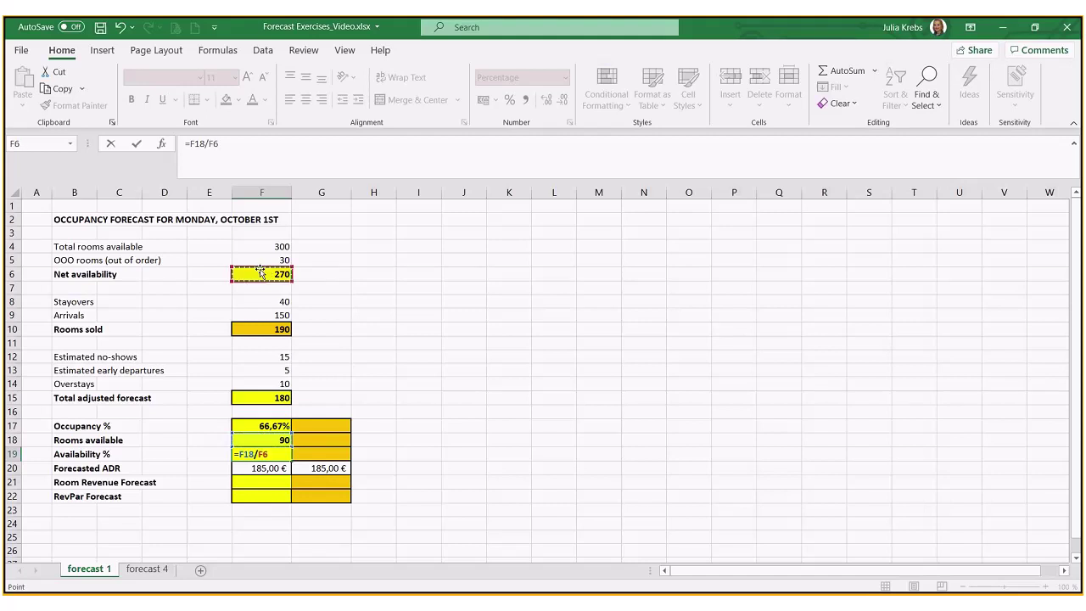
{"action": "key", "text": "Return"}
Add the check formula =100%-F17 in E19, compare it with F19, and save
{"action": "left_click", "coordinate": [204, 450]}
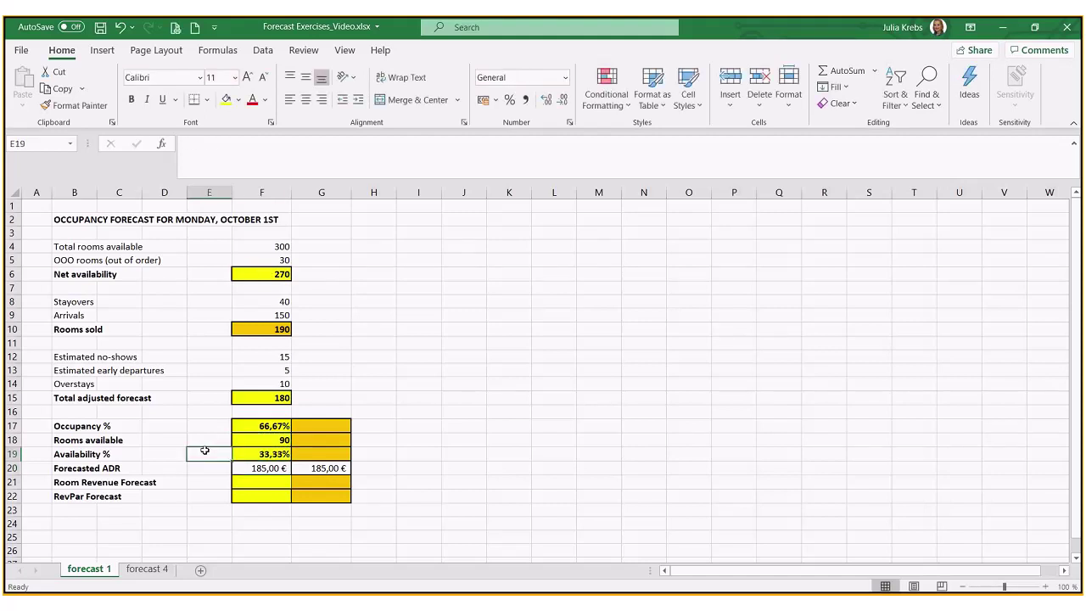
{"action": "type", "text": "=10"}
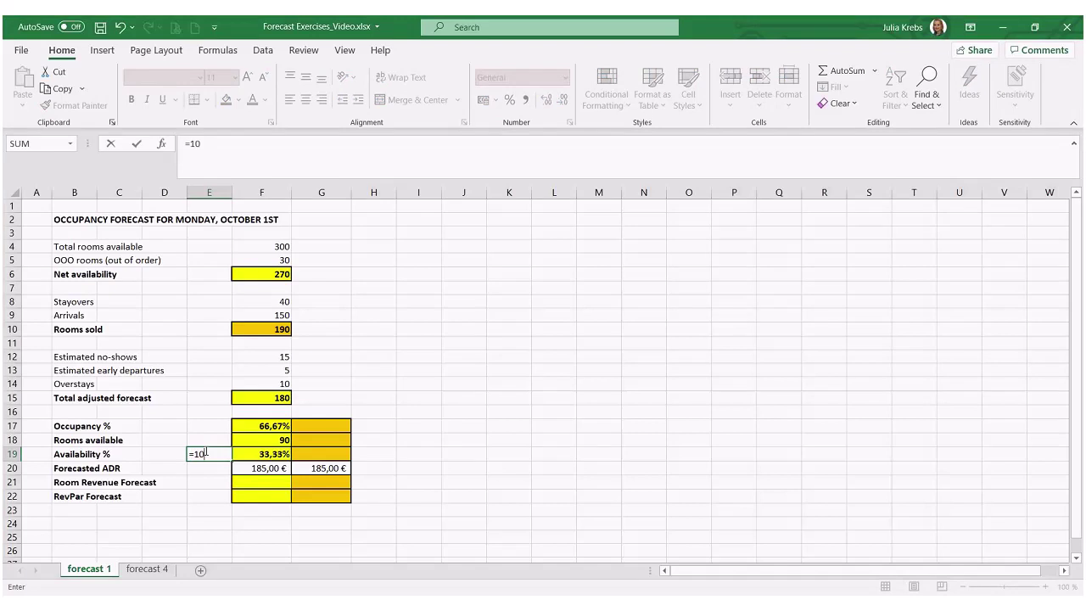
{"action": "type", "text": "0%"}
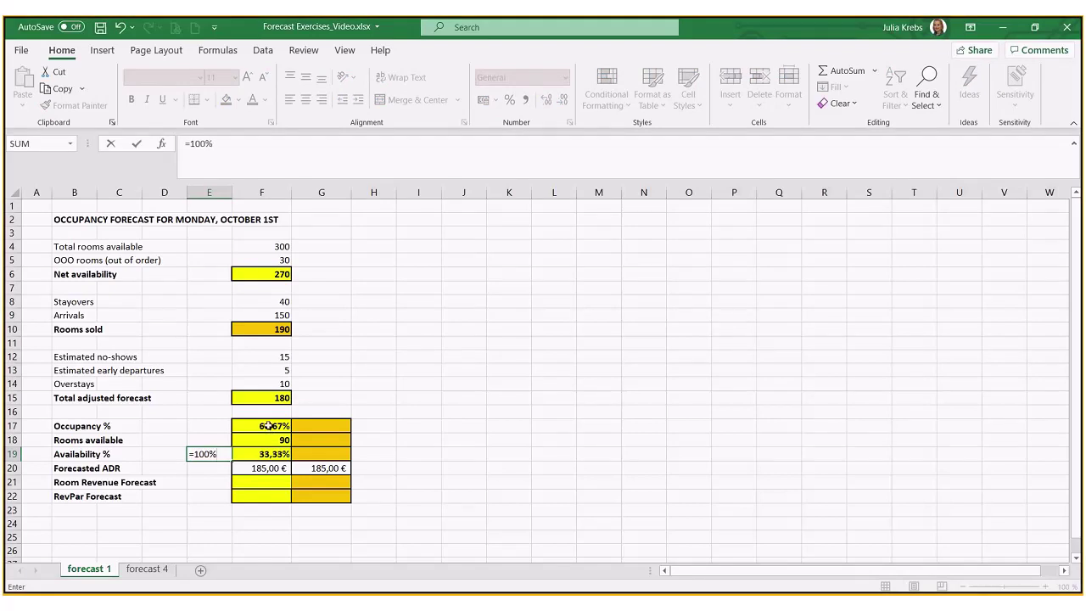
{"action": "type", "text": "-"}
{"action": "left_click", "coordinate": [268, 426]}
{"action": "key", "text": "Return"}
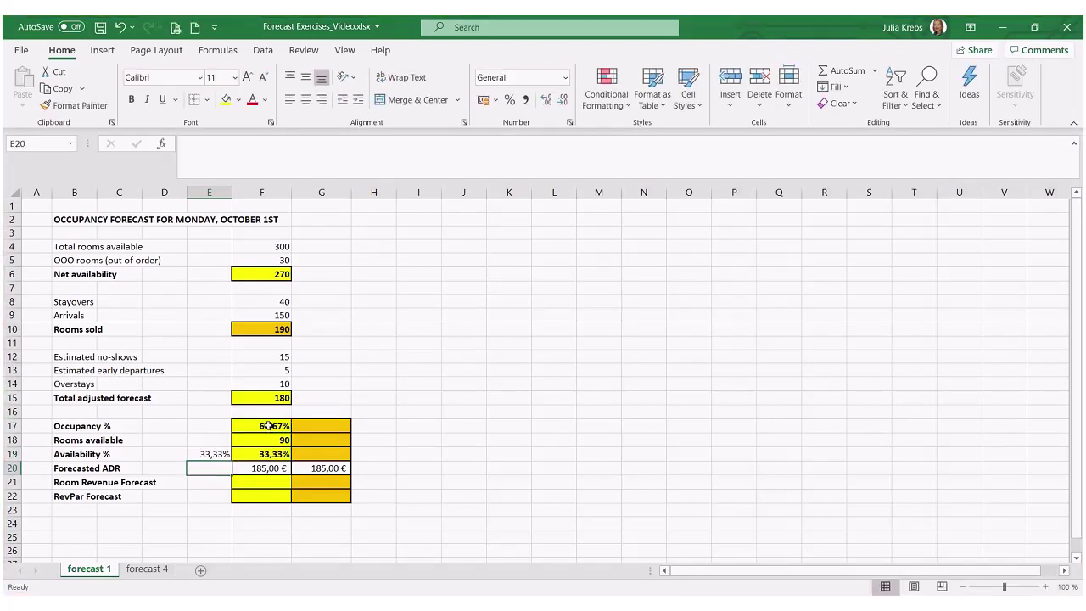
{"action": "left_click", "coordinate": [200, 454]}
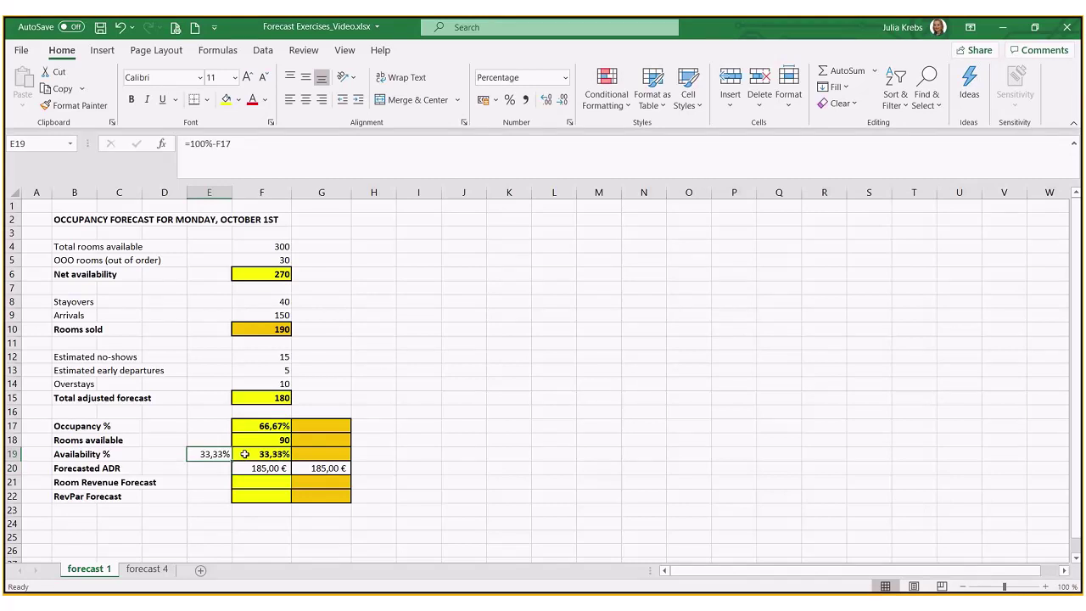
{"action": "left_click", "coordinate": [244, 454]}
{"action": "key", "text": "ctrl+s"}
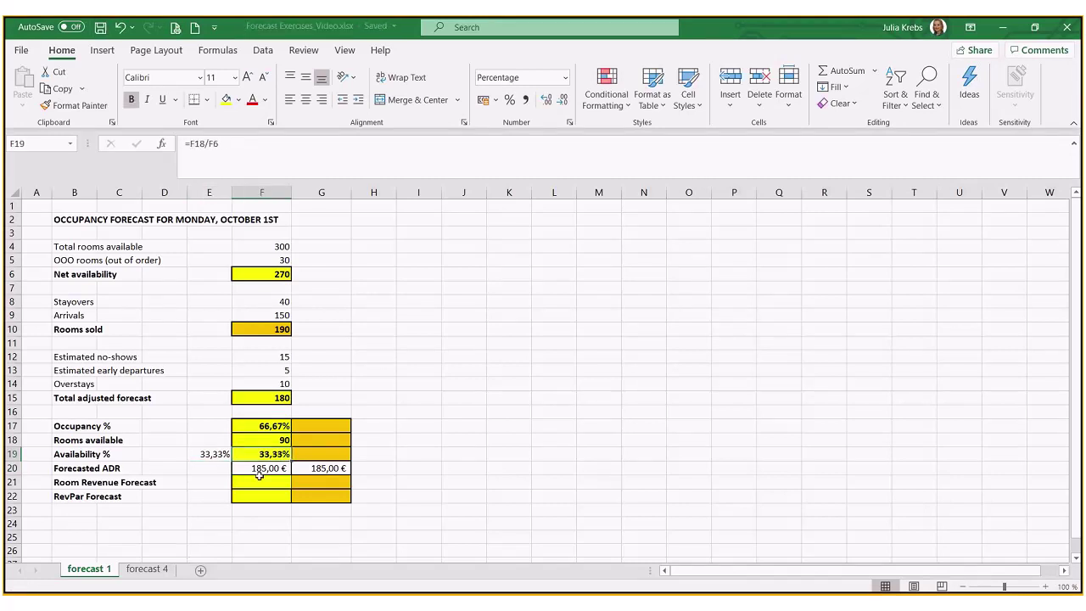
Enter =F20*F15 in F21 so Room Revenue Forecast shows 33.300,00 €
{"action": "left_click", "coordinate": [13, 468]}
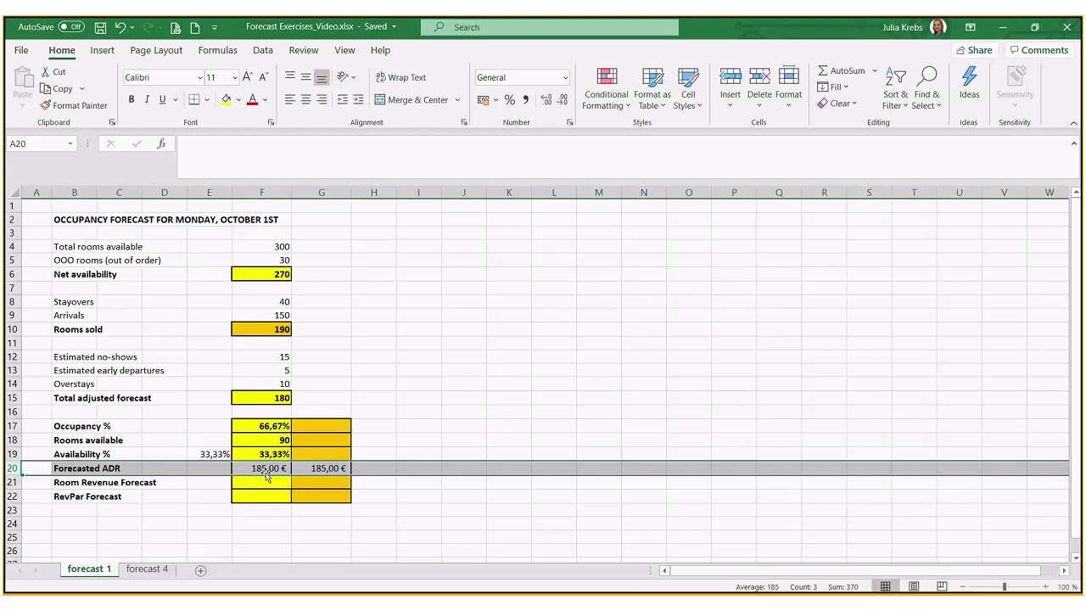
{"action": "left_click", "coordinate": [67, 482]}
{"action": "left_click", "coordinate": [61, 499]}
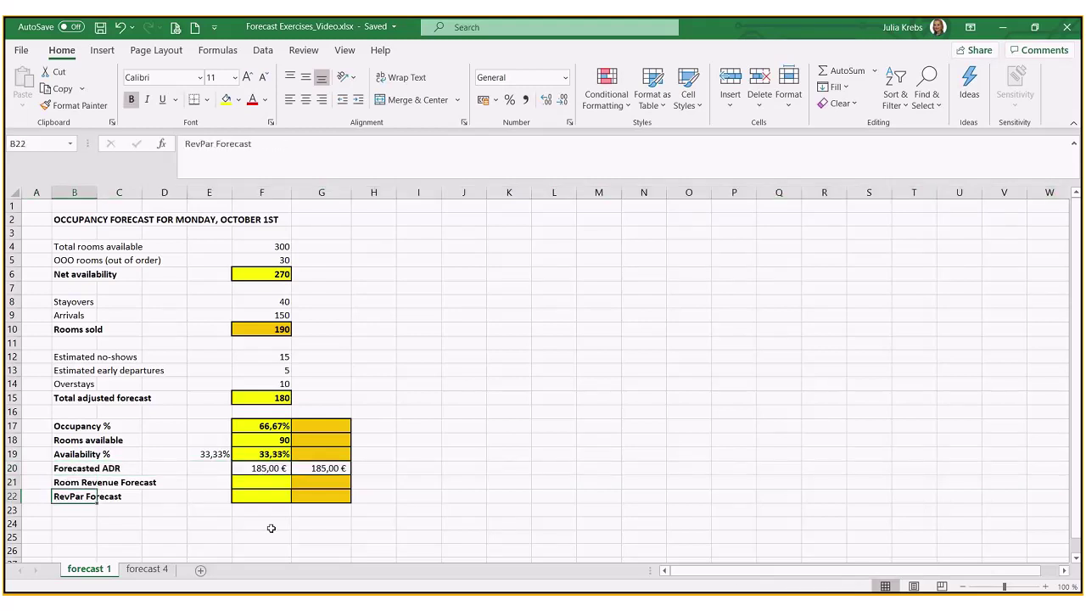
{"action": "left_click", "coordinate": [270, 482]}
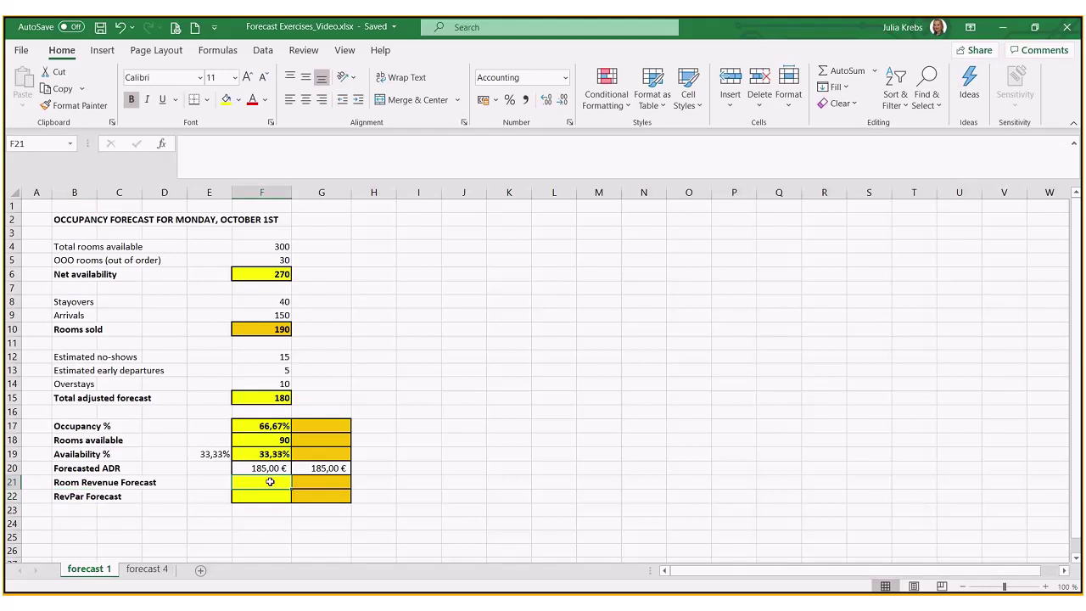
{"action": "type", "text": "="}
{"action": "left_click", "coordinate": [268, 468]}
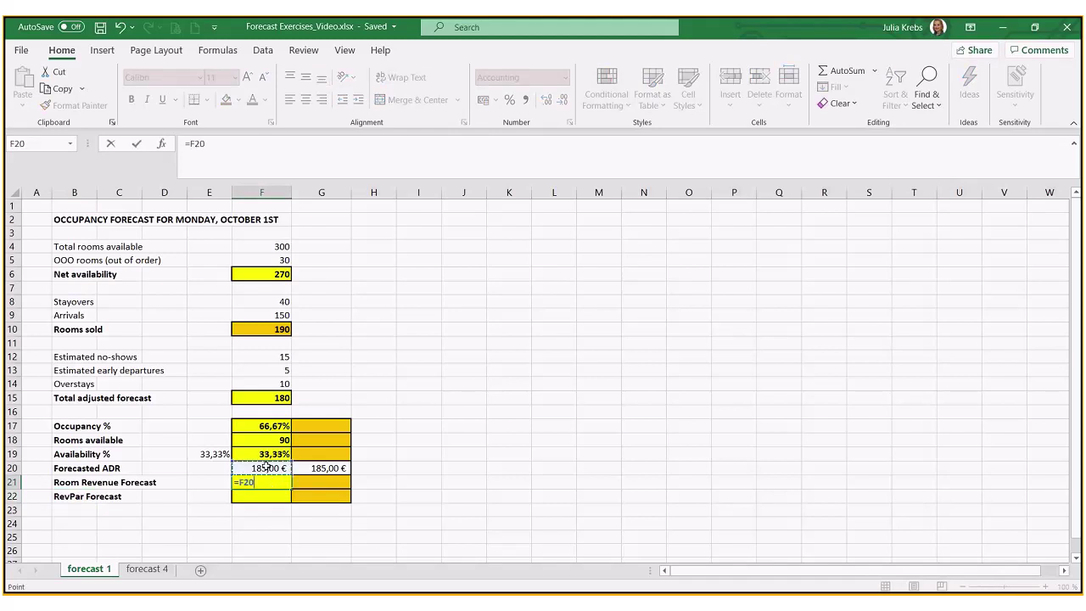
{"action": "type", "text": "*"}
{"action": "left_click", "coordinate": [254, 397]}
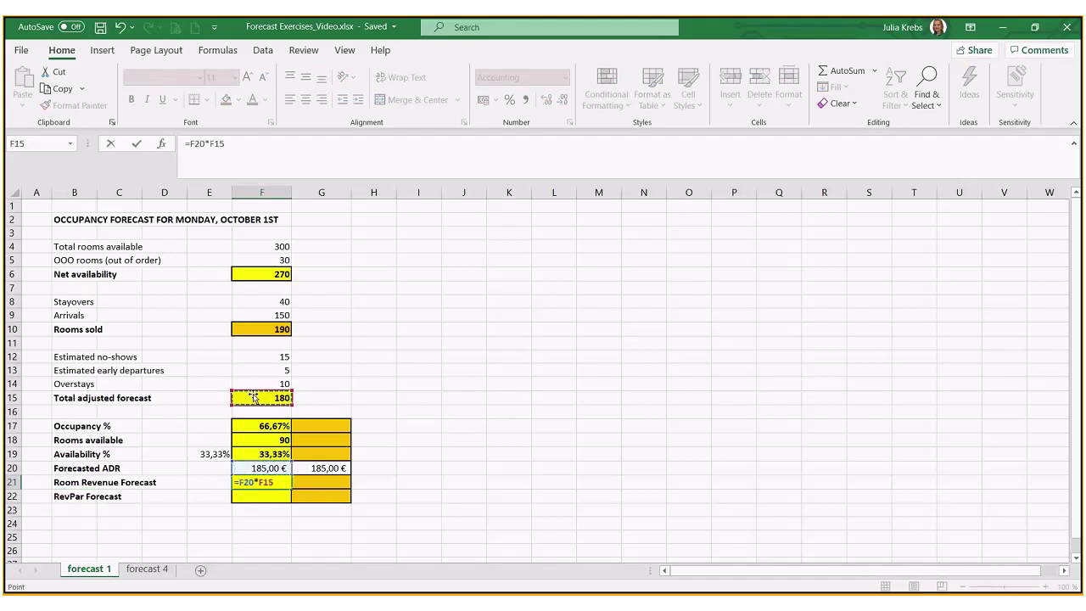
{"action": "key", "text": "Return"}
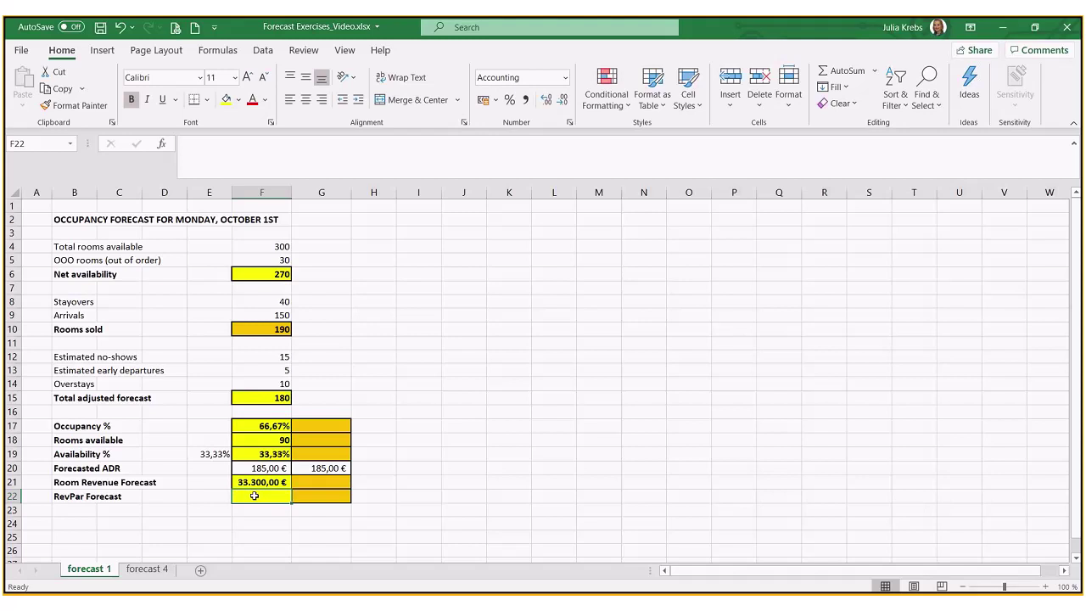
{"action": "type", "text": "="}
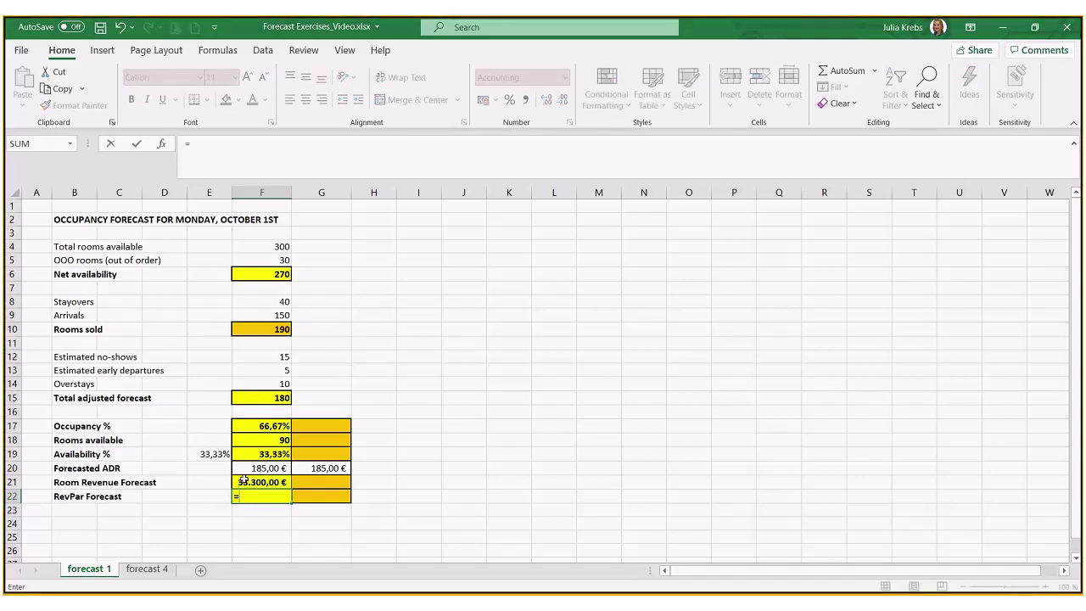
Complete the F22 RevPar formula as =F21/F6, giving 123,33 €
{"action": "left_click", "coordinate": [244, 480]}
{"action": "type", "text": "/"}
{"action": "left_click", "coordinate": [258, 273]}
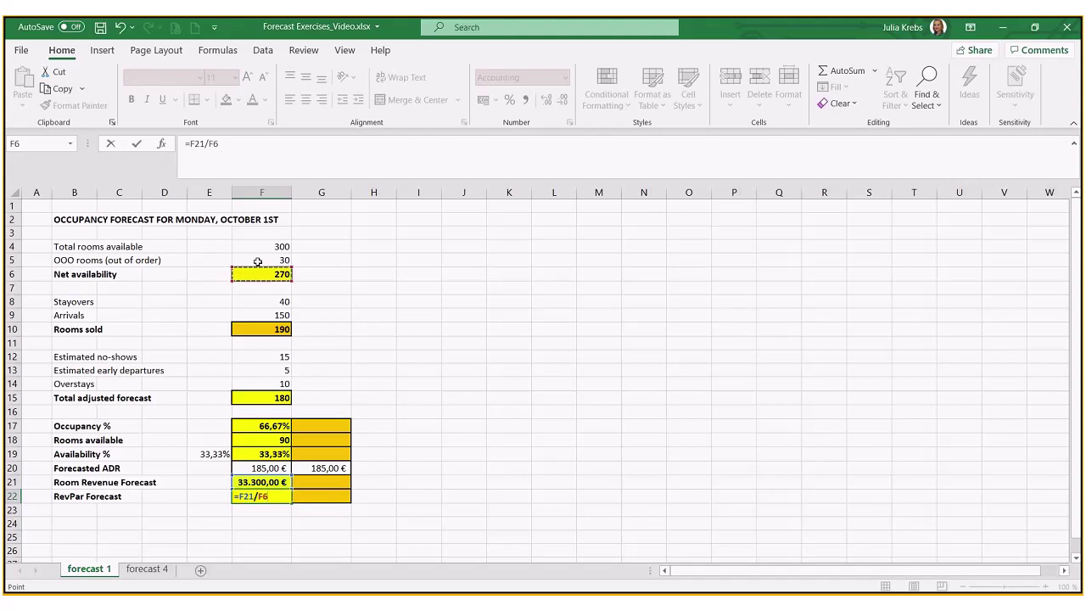
{"action": "key", "text": "Return"}
Add the check formula =F17*F20 in F23 to verify the RevPar value
{"action": "type", "text": "="}
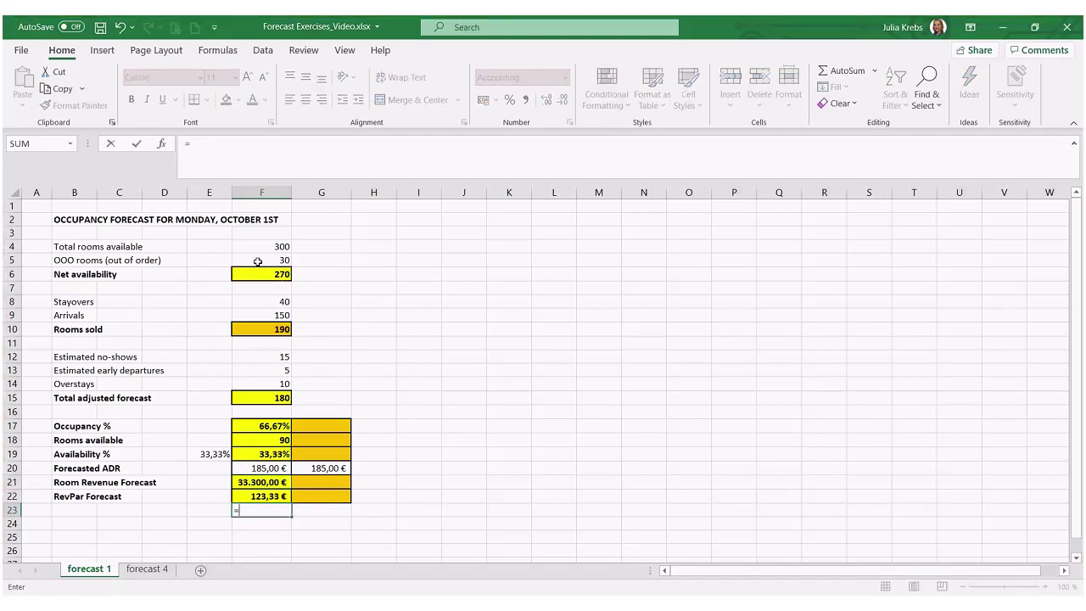
{"action": "left_click", "coordinate": [269, 427]}
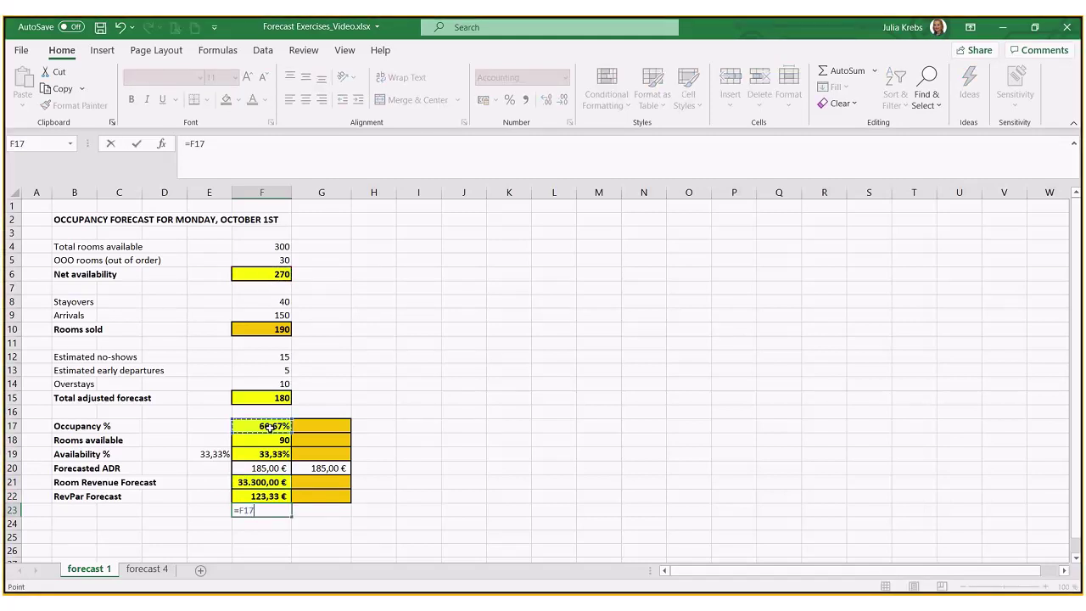
{"action": "type", "text": "*"}
{"action": "left_click", "coordinate": [269, 469]}
{"action": "key", "text": "Return"}
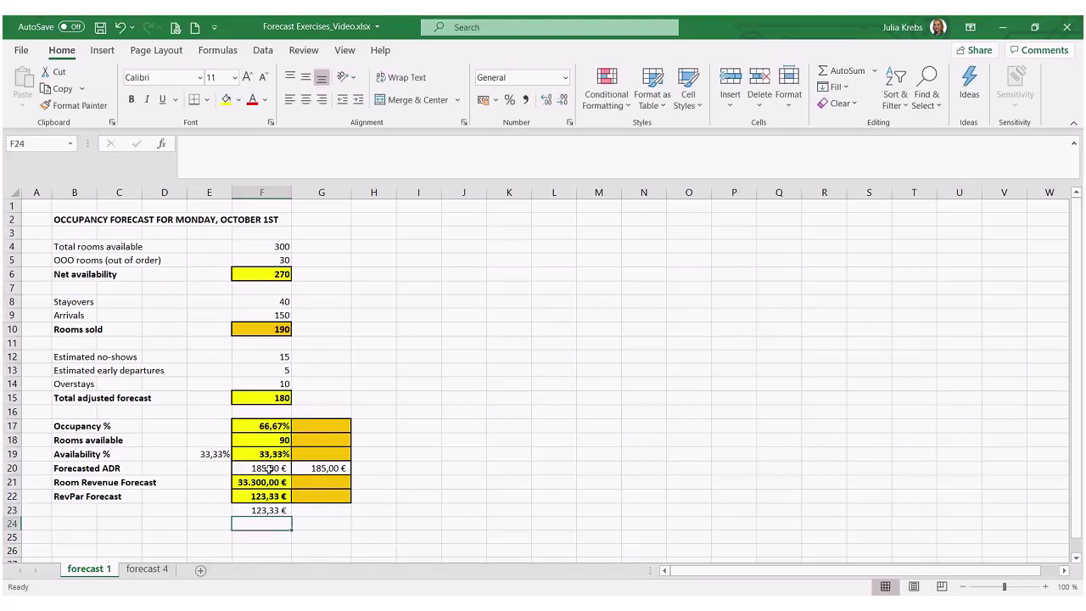
{"action": "left_click", "coordinate": [263, 511]}
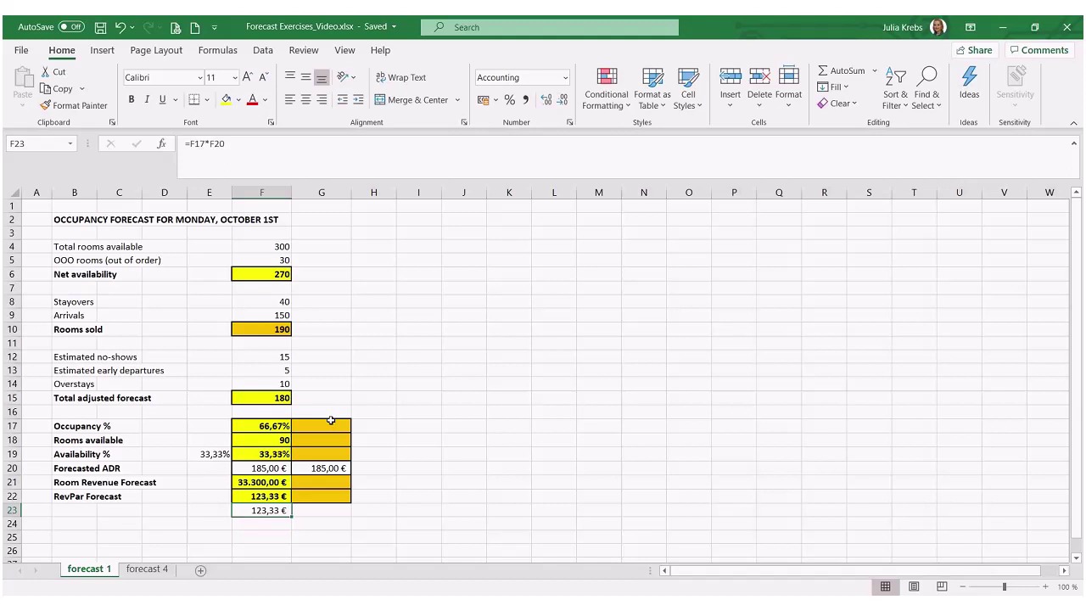
{"action": "left_click_drag", "start_coordinate": [331, 421], "coordinate": [331, 506]}
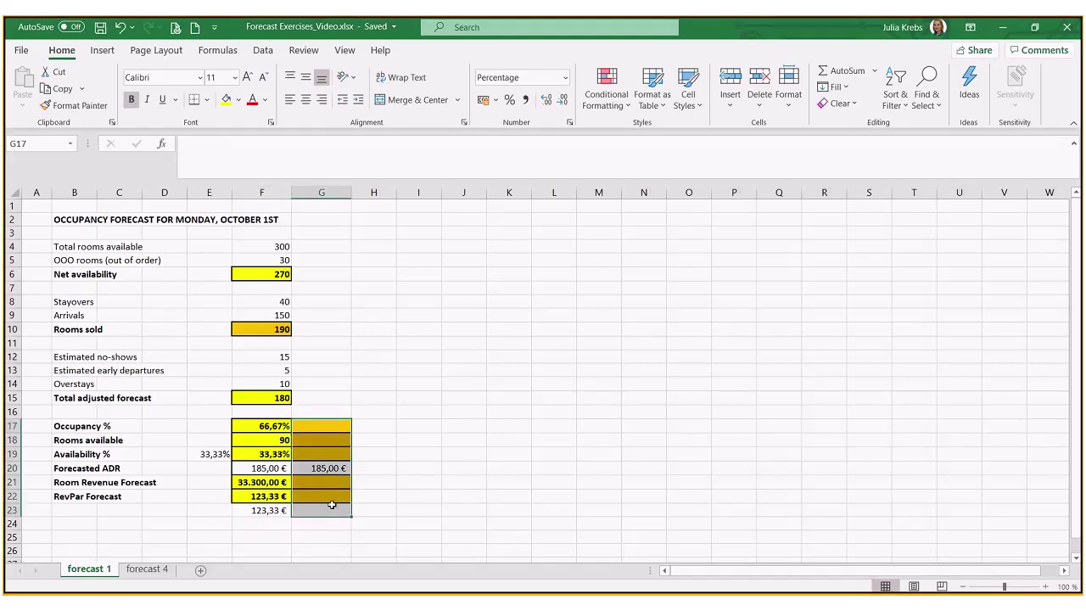
{"action": "left_click", "coordinate": [263, 328]}
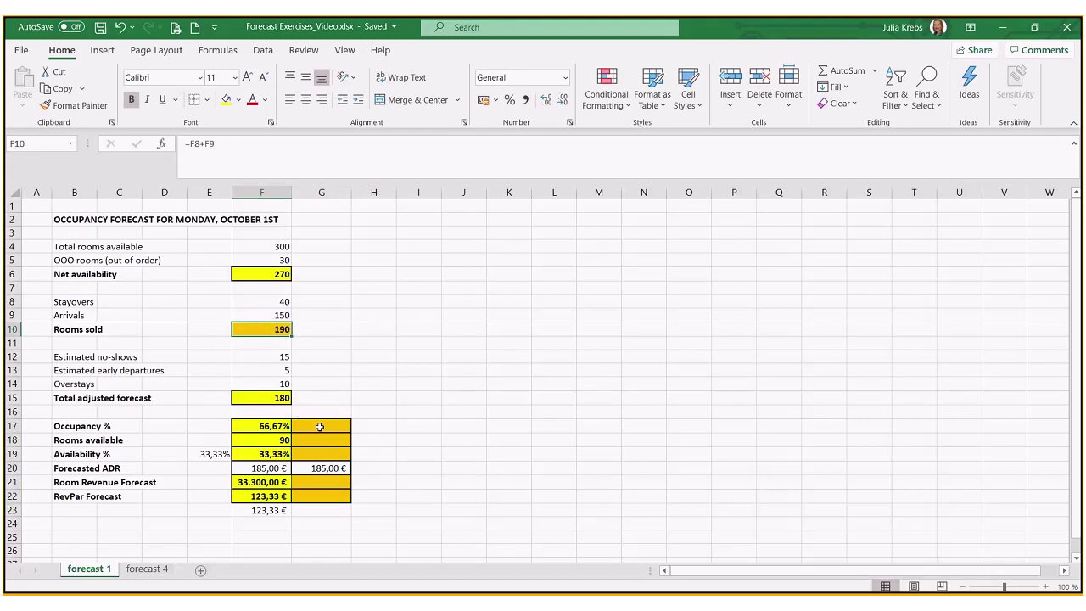
{"action": "left_click", "coordinate": [321, 424]}
{"action": "left_click", "coordinate": [319, 442]}
{"action": "left_click", "coordinate": [321, 491]}
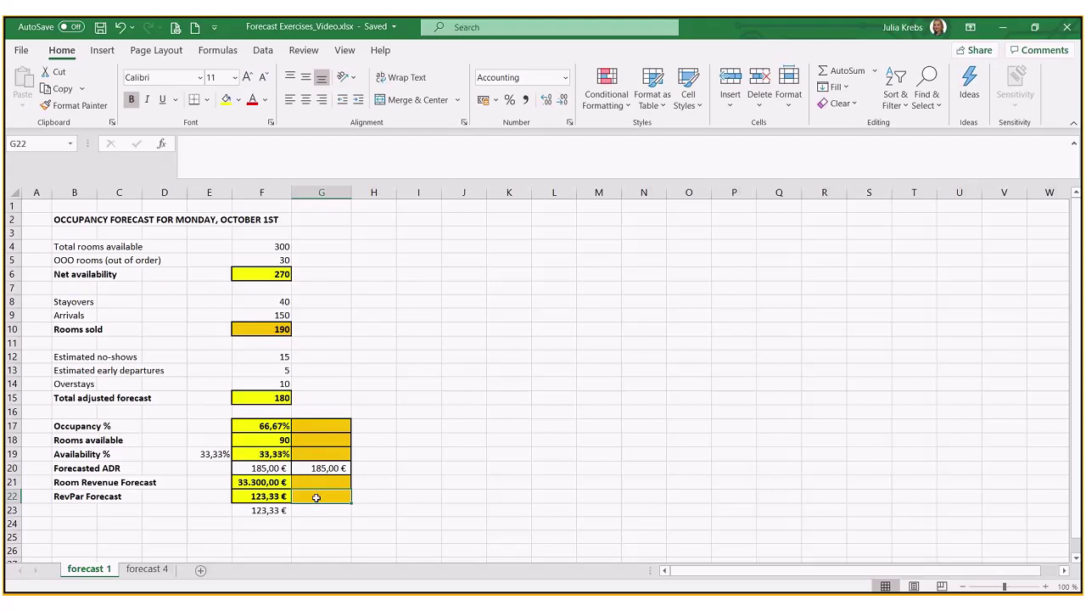
Enter =F10/F6 in G17 so comparison Occupancy shows 70,37%
{"action": "left_click", "coordinate": [329, 426]}
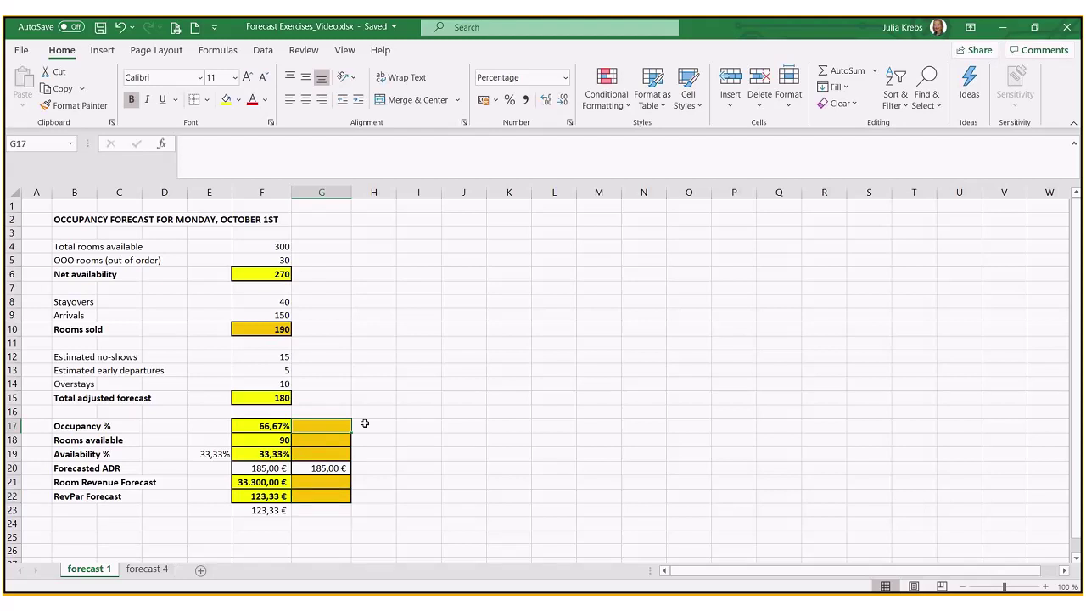
{"action": "type", "text": "="}
{"action": "left_click", "coordinate": [278, 337]}
{"action": "type", "text": "/"}
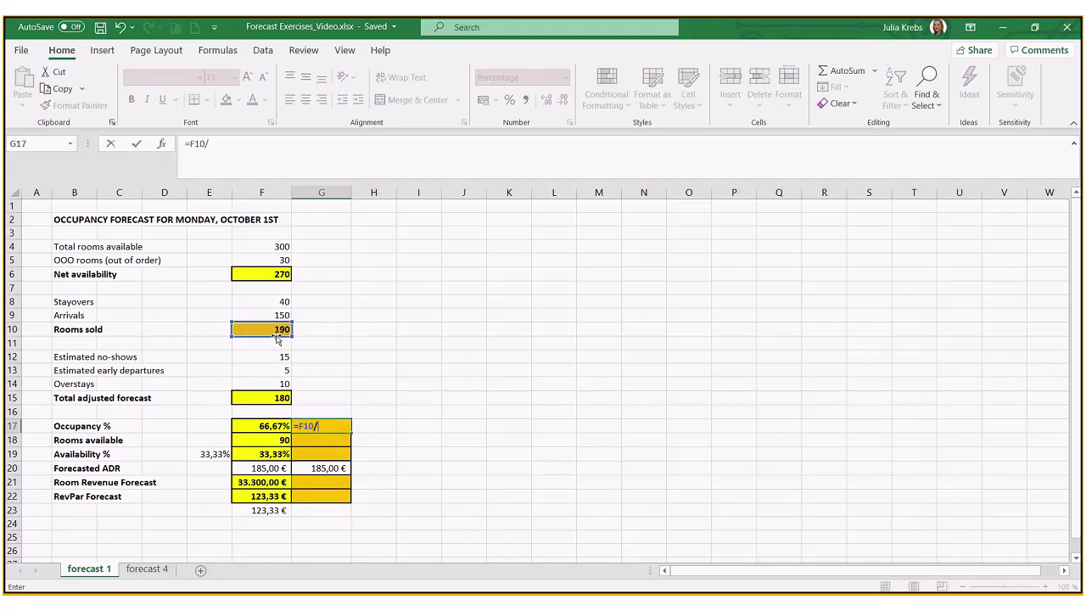
{"action": "left_click", "coordinate": [273, 275]}
{"action": "key", "text": "Return"}
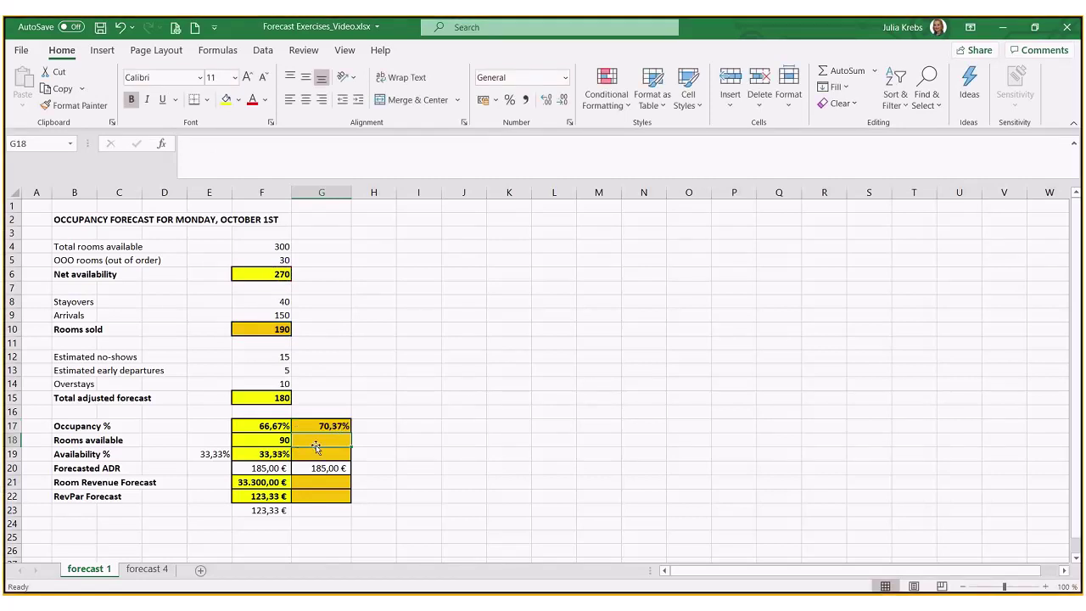
Enter =F6-F10 in G18 (80) and =G18/F6 in G19 (29,63%)
{"action": "type", "text": "="}
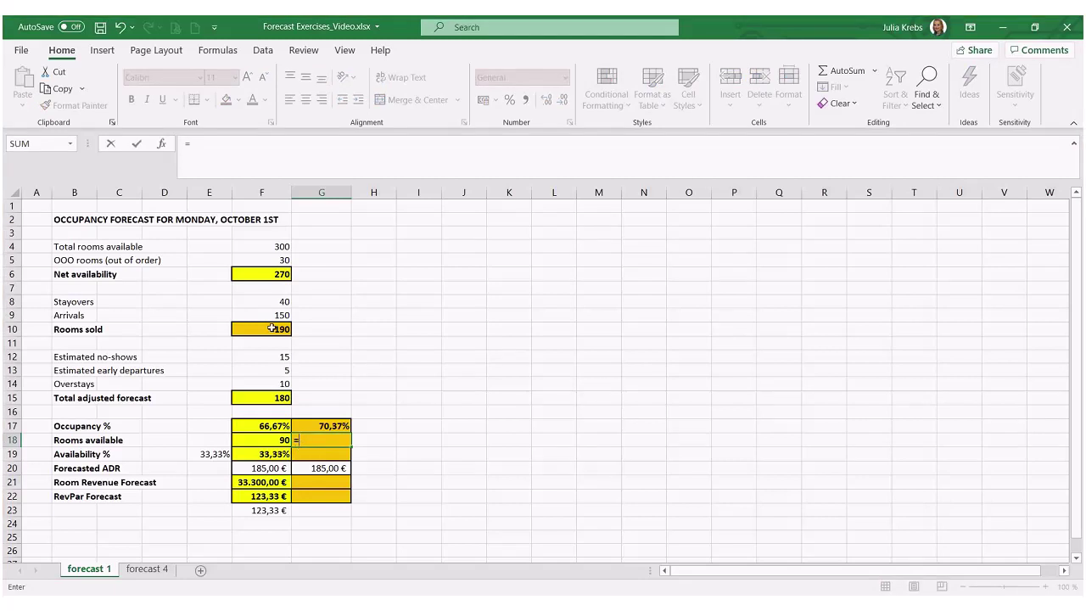
{"action": "left_click", "coordinate": [274, 273]}
{"action": "type", "text": "-"}
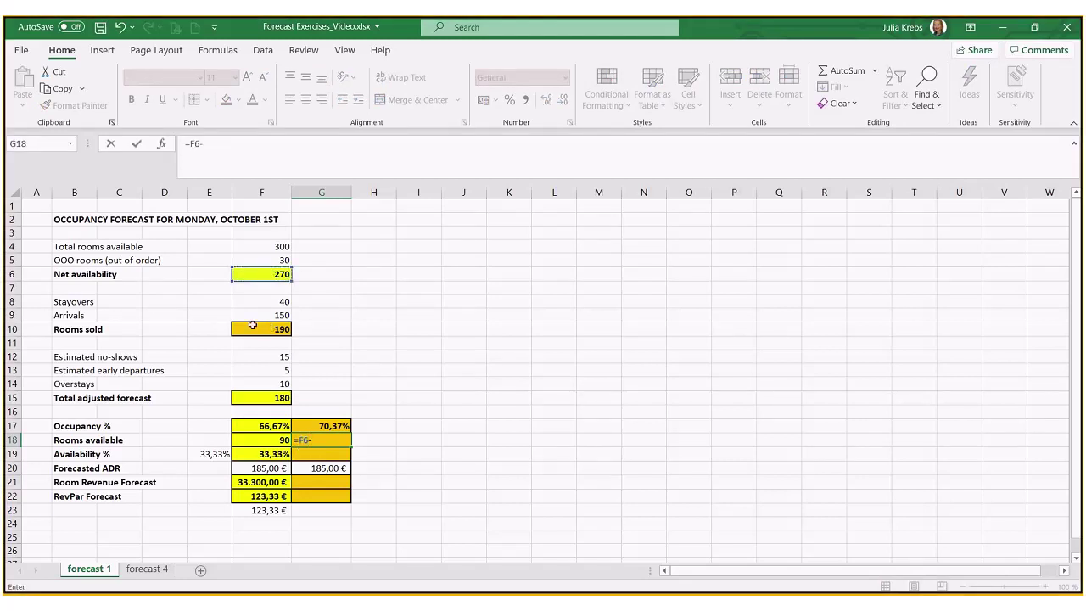
{"action": "left_click", "coordinate": [253, 326]}
{"action": "key", "text": "Return"}
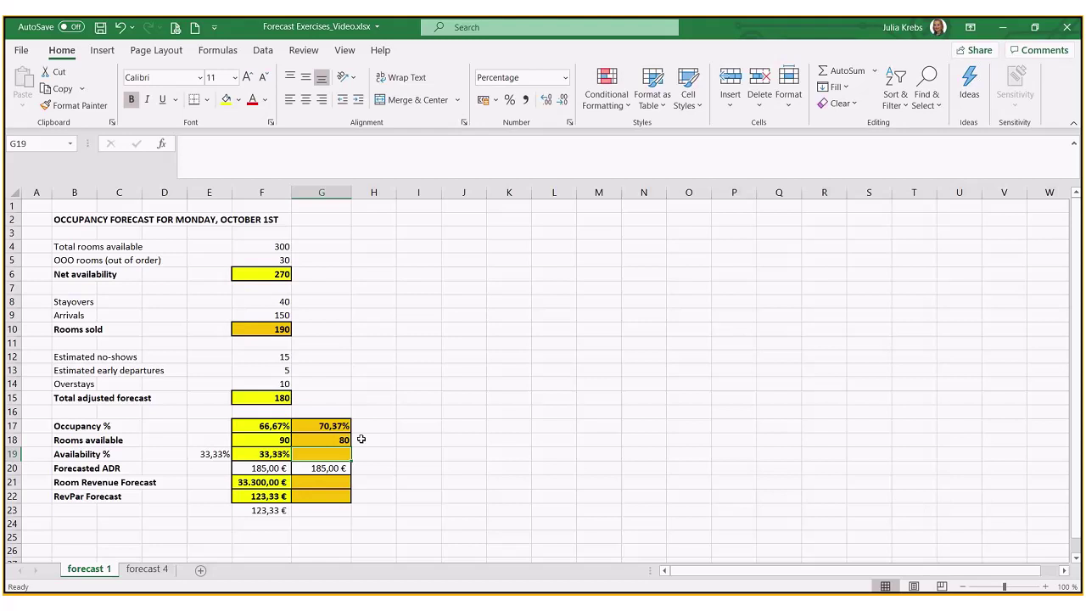
{"action": "type", "text": "="}
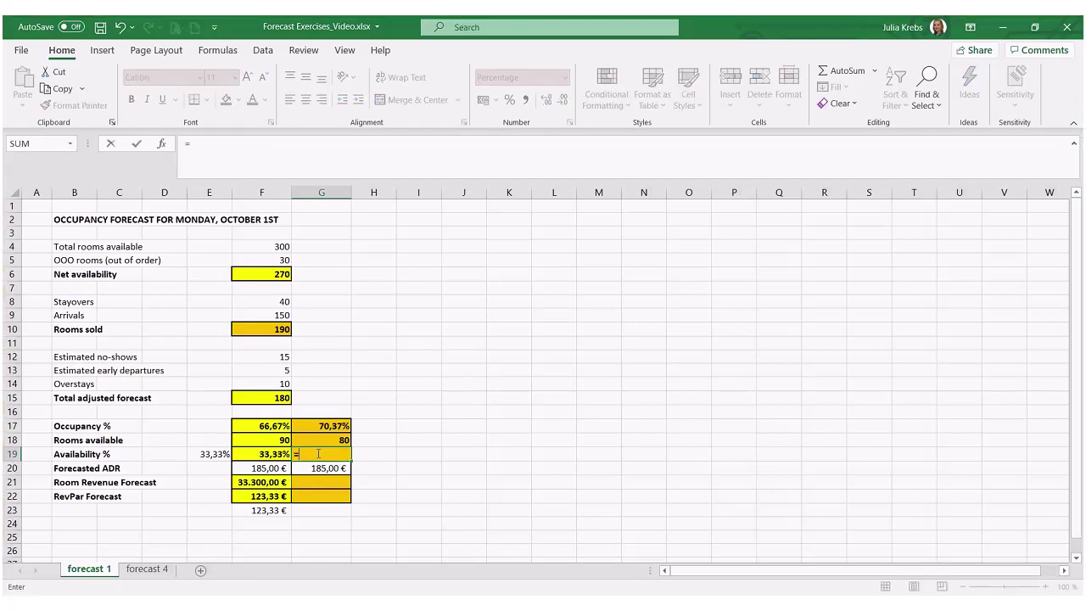
{"action": "left_click", "coordinate": [312, 439]}
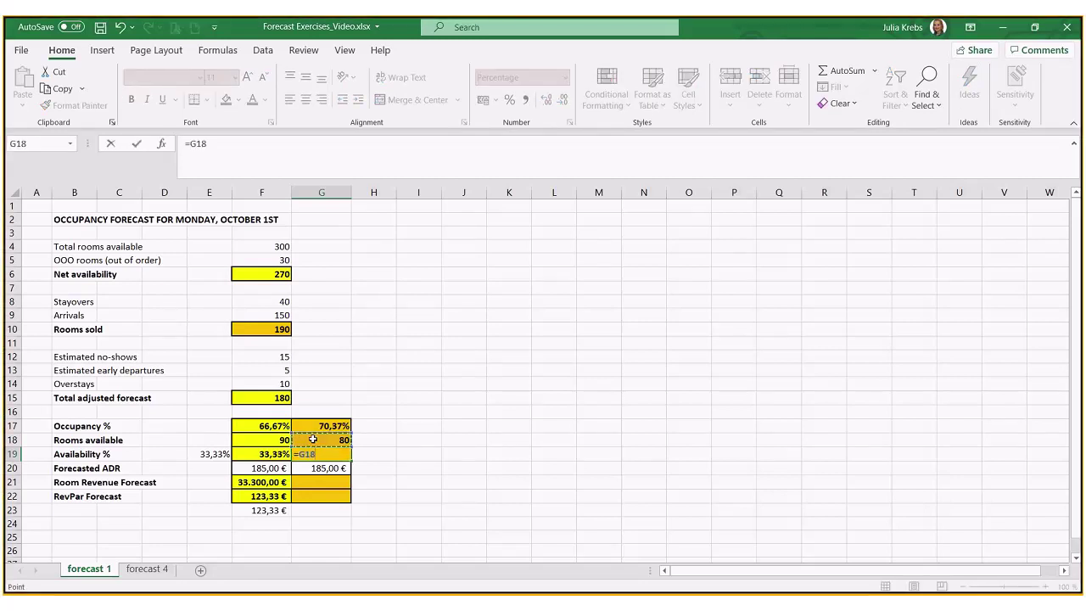
{"action": "type", "text": "/"}
{"action": "left_click", "coordinate": [282, 273]}
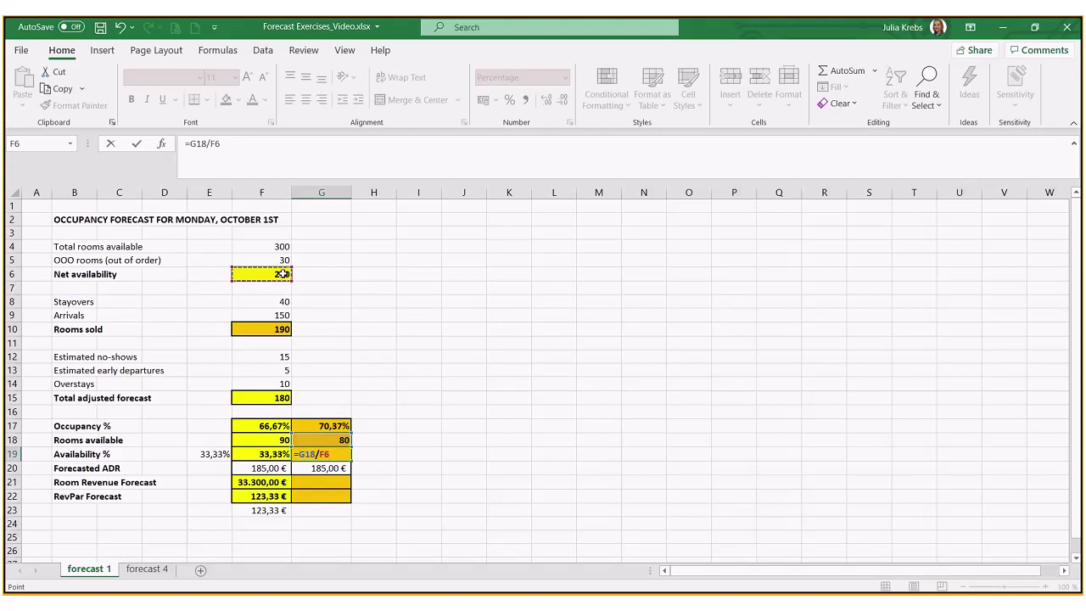
{"action": "key", "text": "Return"}
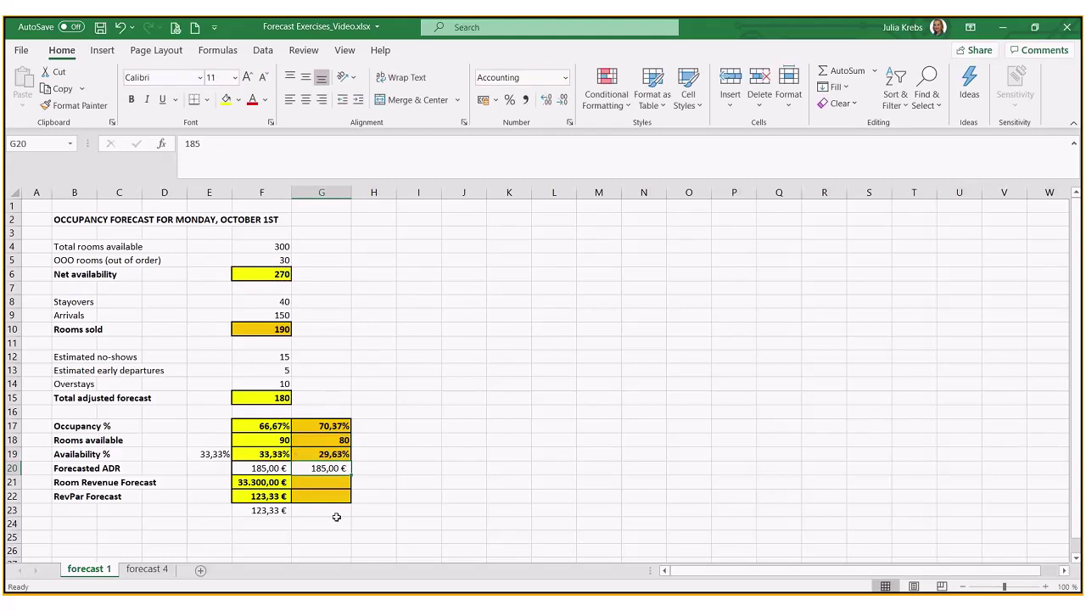
Enter =G20*F10 in G21 (35.150,00 €) and =G21/F6 in G22 (130,19 €)
{"action": "left_click", "coordinate": [320, 490]}
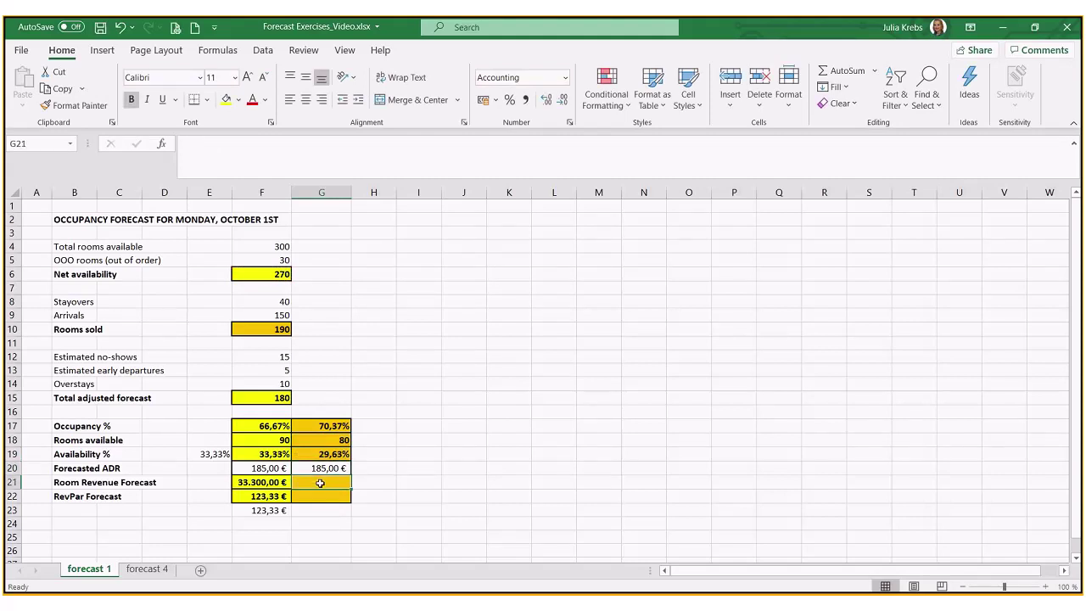
{"action": "type", "text": "="}
{"action": "left_click", "coordinate": [316, 467]}
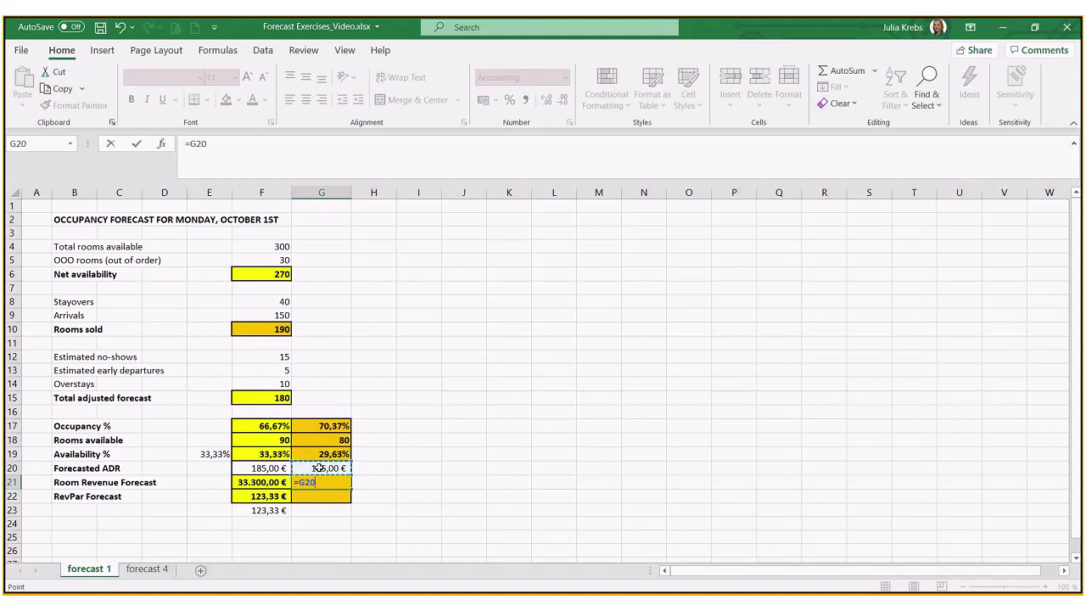
{"action": "type", "text": "*"}
{"action": "left_click", "coordinate": [283, 328]}
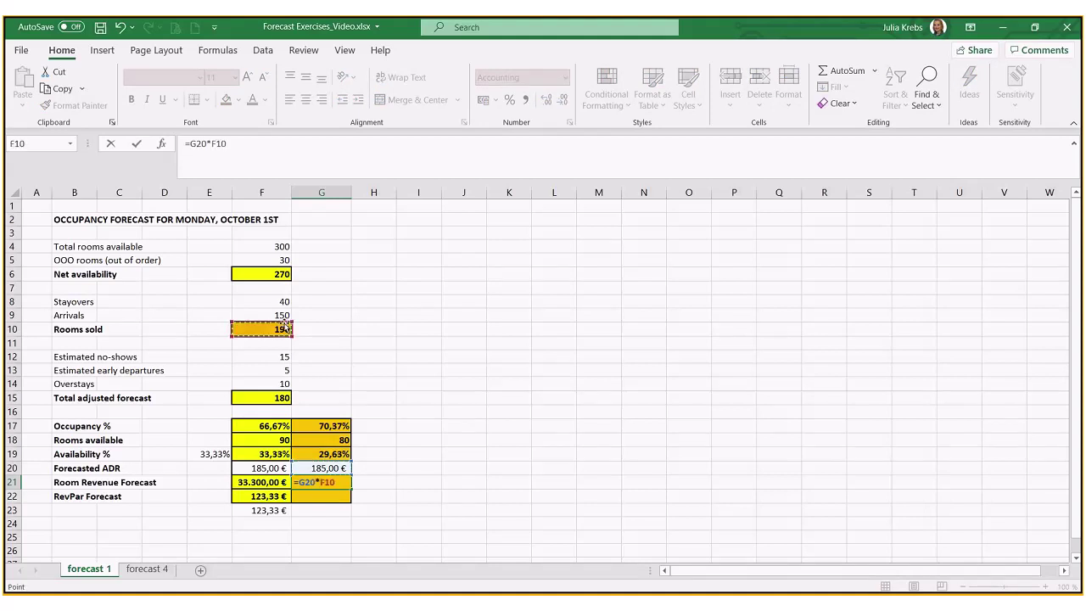
{"action": "key", "text": "Return"}
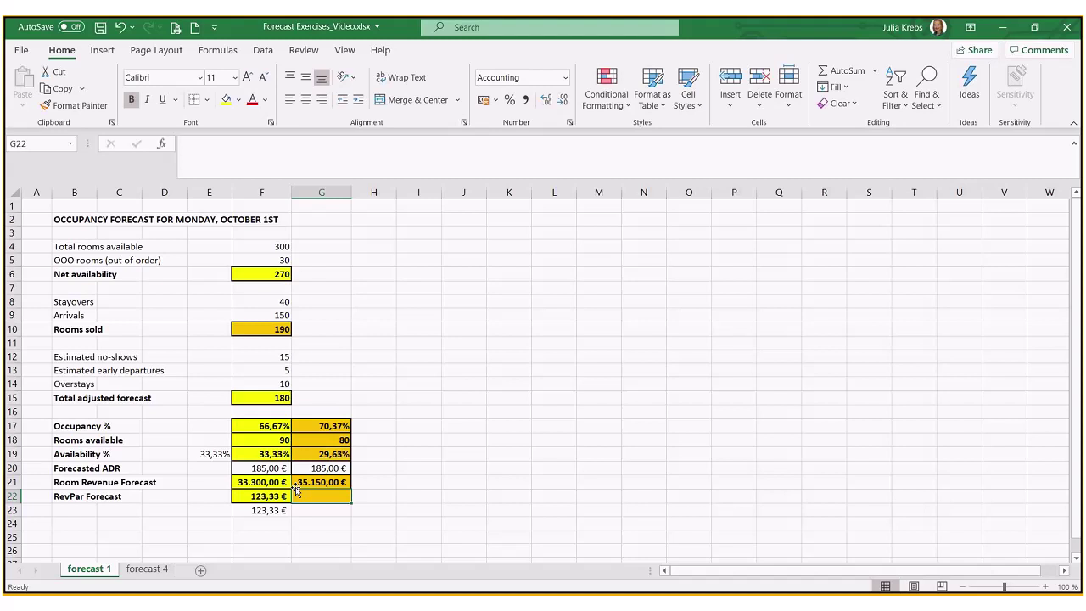
{"action": "type", "text": "="}
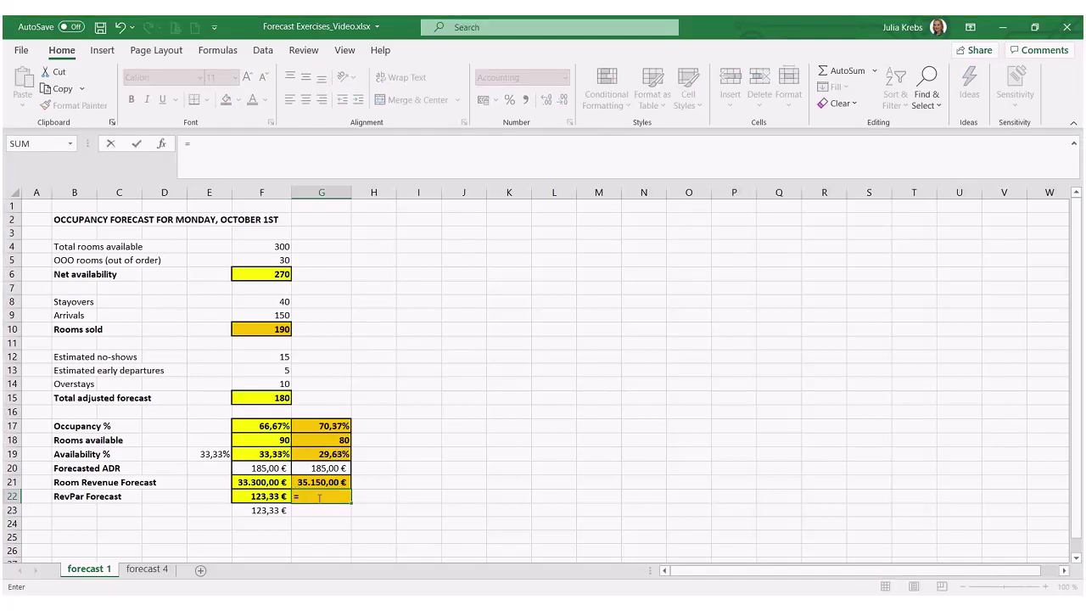
{"action": "left_click", "coordinate": [310, 484]}
{"action": "type", "text": "/"}
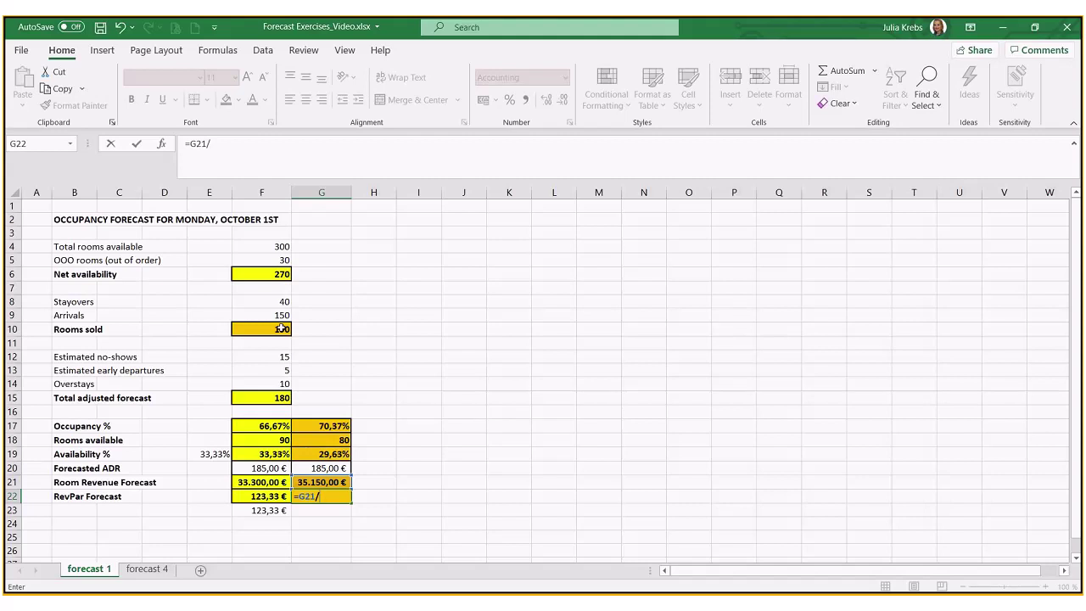
{"action": "left_click", "coordinate": [279, 274]}
{"action": "key", "text": "Return"}
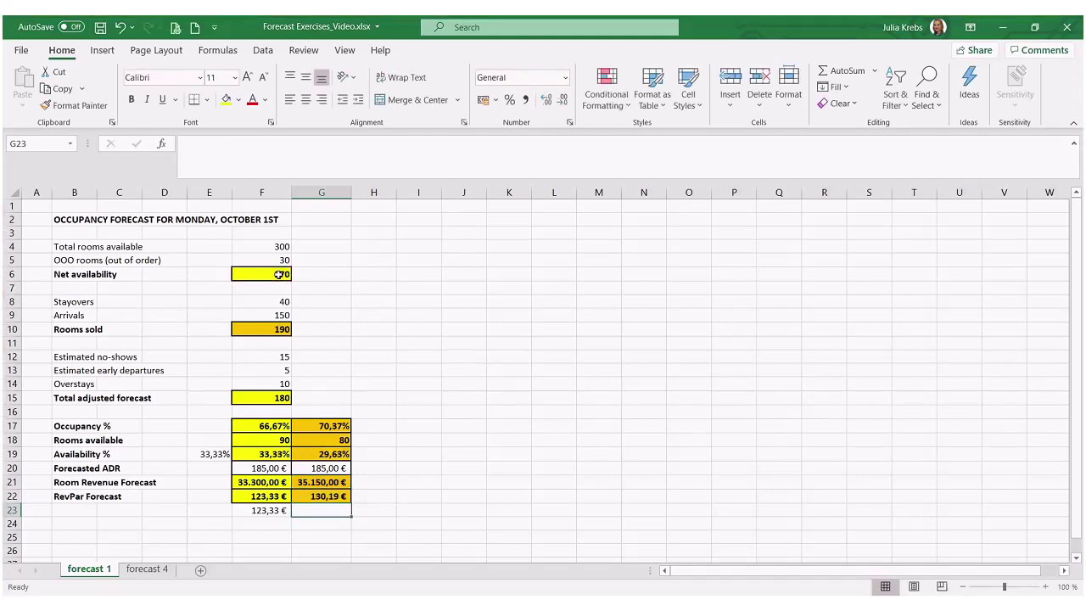
Enter =G17*G20 in G23 as the RevPAR check, giving 130,19 €
{"action": "type", "text": "="}
{"action": "left_click", "coordinate": [318, 427]}
{"action": "type", "text": "/"}
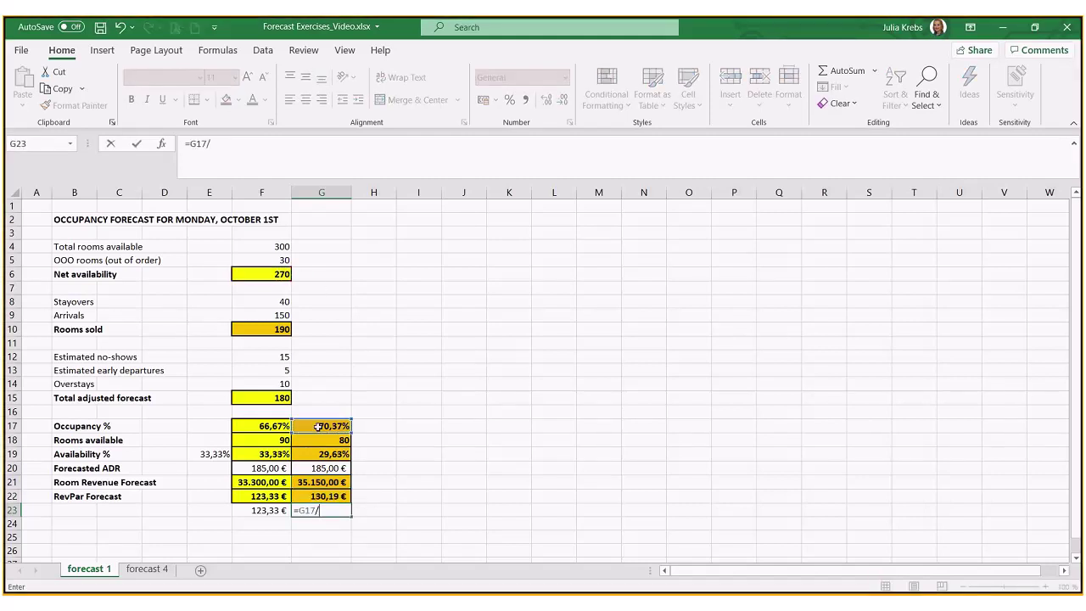
{"action": "key", "text": "BackSpace"}
{"action": "type", "text": "*"}
{"action": "left_click", "coordinate": [320, 468]}
{"action": "key", "text": "Return"}
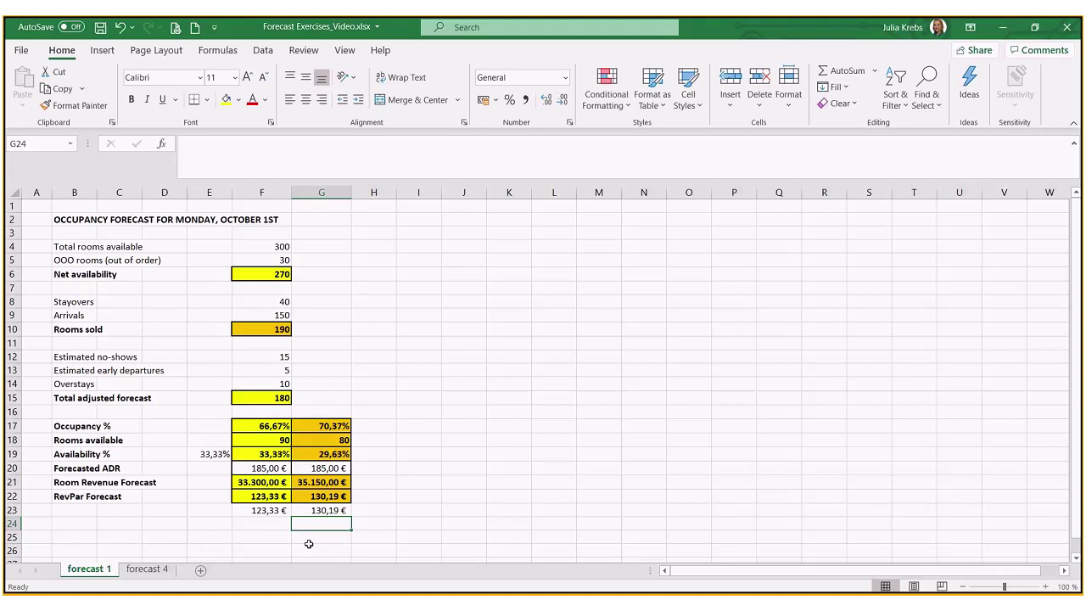
Enter =G23-F23 in G24 for the 6,85 € RevPAR difference, then check the F10 Rooms sold formula
{"action": "type", "text": "="}
{"action": "left_click", "coordinate": [315, 512]}
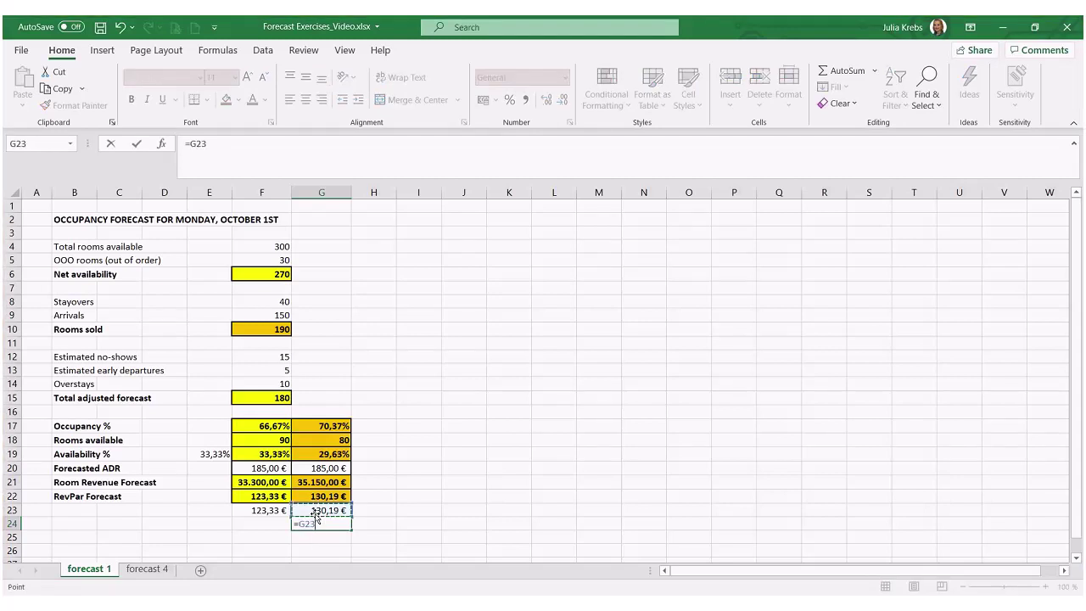
{"action": "type", "text": "-"}
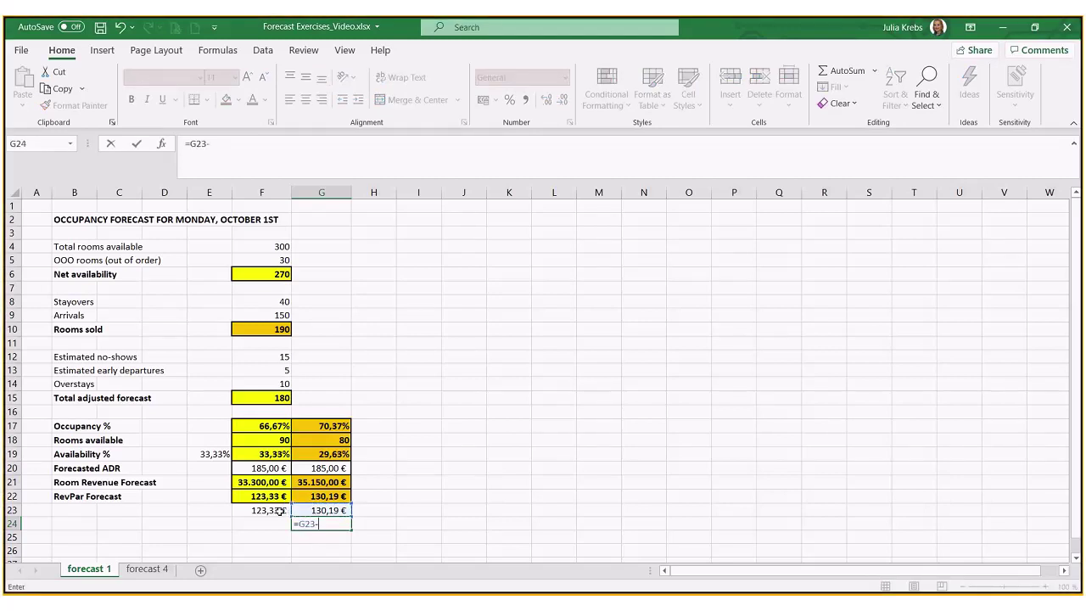
{"action": "left_click", "coordinate": [280, 512]}
{"action": "key", "text": "Return"}
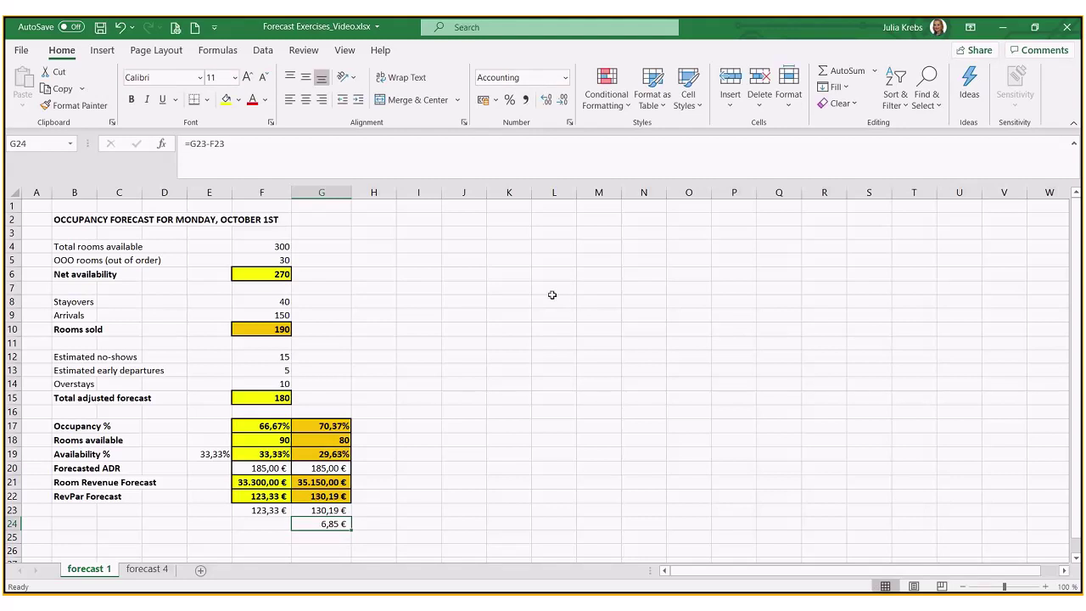
{"action": "left_click", "coordinate": [281, 329]}
Save the workbook and review the F12:F14 adjustments and the F15 total adjusted forecast formula
{"action": "left_click", "coordinate": [100, 27]}
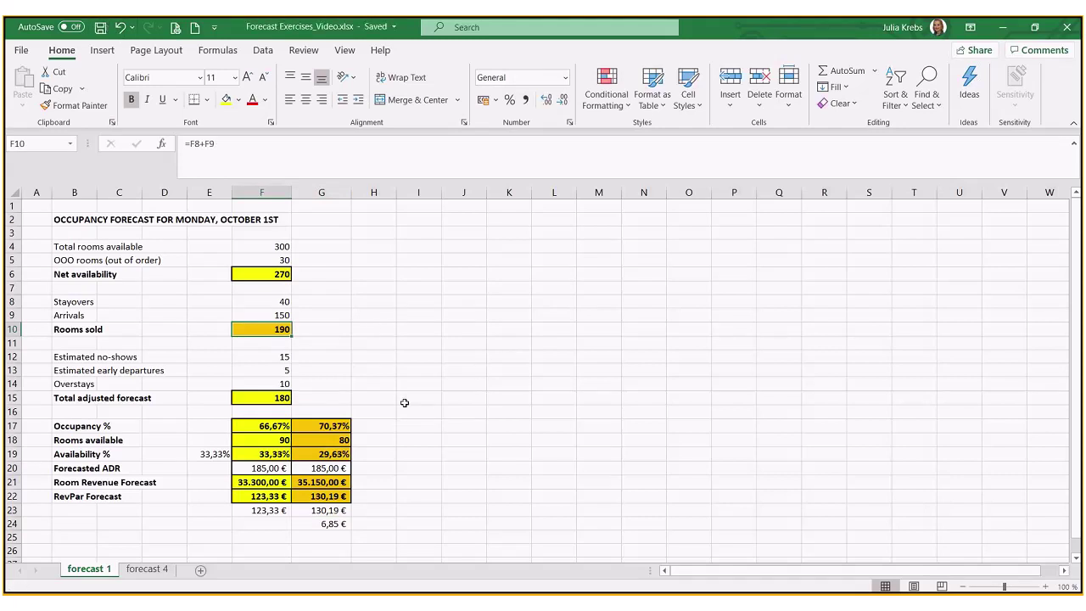
{"action": "left_click_drag", "start_coordinate": [287, 354], "coordinate": [285, 383]}
{"action": "left_click", "coordinate": [287, 398]}
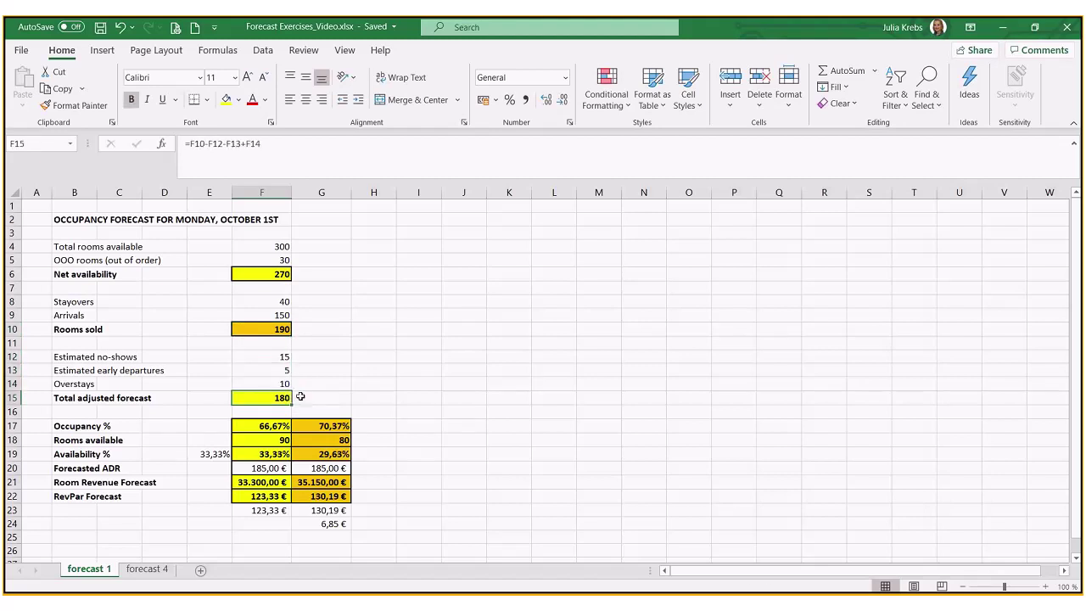